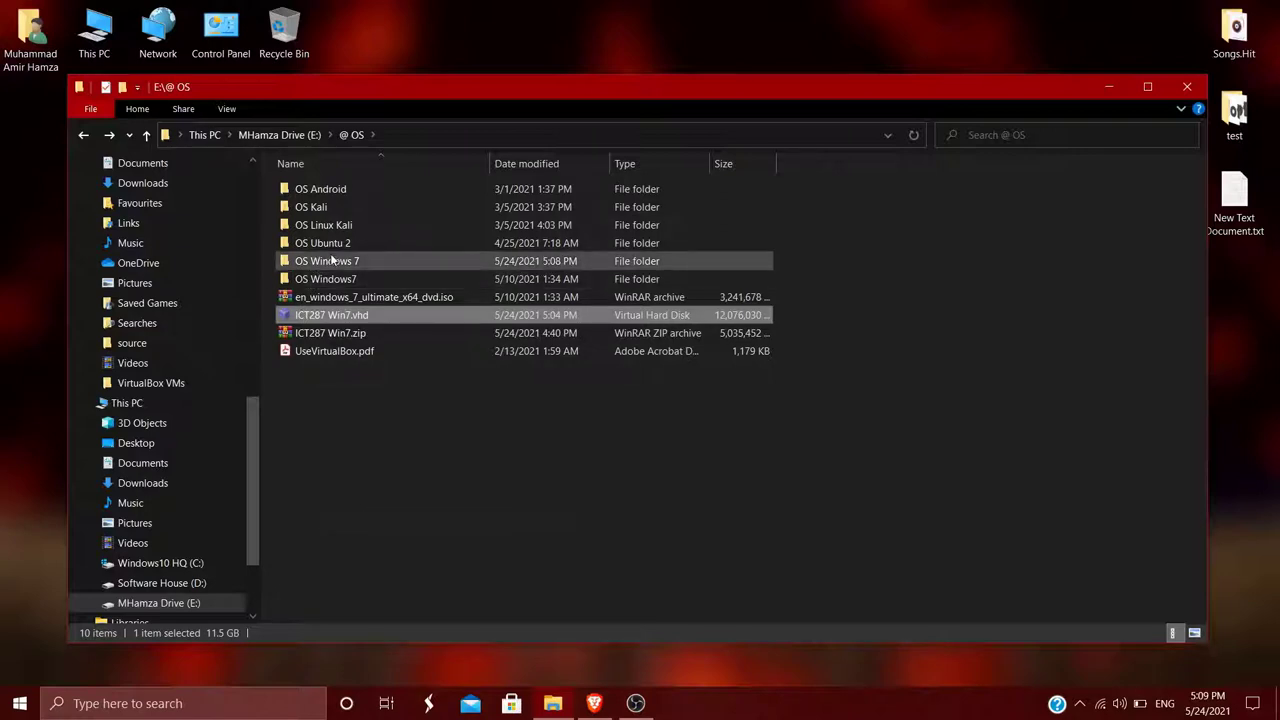
# - Paste ICT287 Win7.vhd into the OS Windows 7 folder
pyautogui.doubleClick(333, 261)
pyautogui.rightClick(412, 294)
pyautogui.click(453, 413)
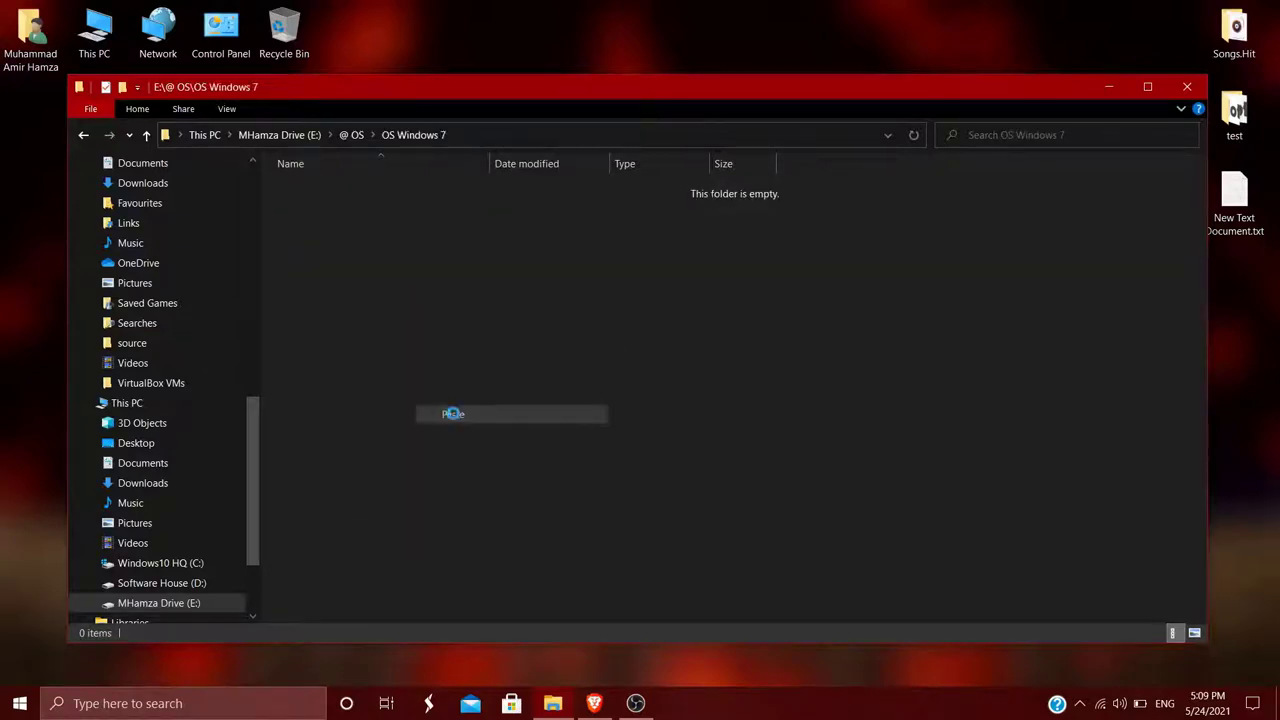
pyautogui.rightClick(399, 276)
pyautogui.rightClick(428, 288)
pyautogui.click(370, 272)
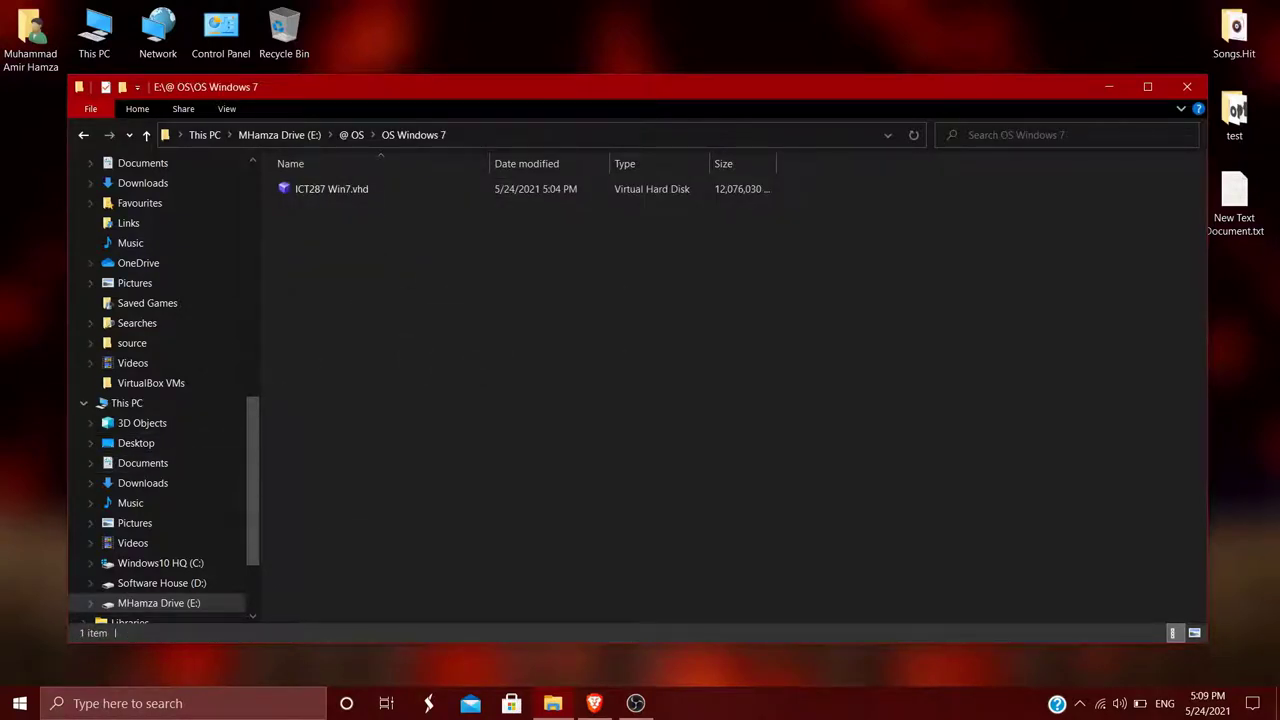
# - Switch to Oracle VM VirtualBox and start a new virtual machine named "Windows 7 x64"
pyautogui.click(120, 705)
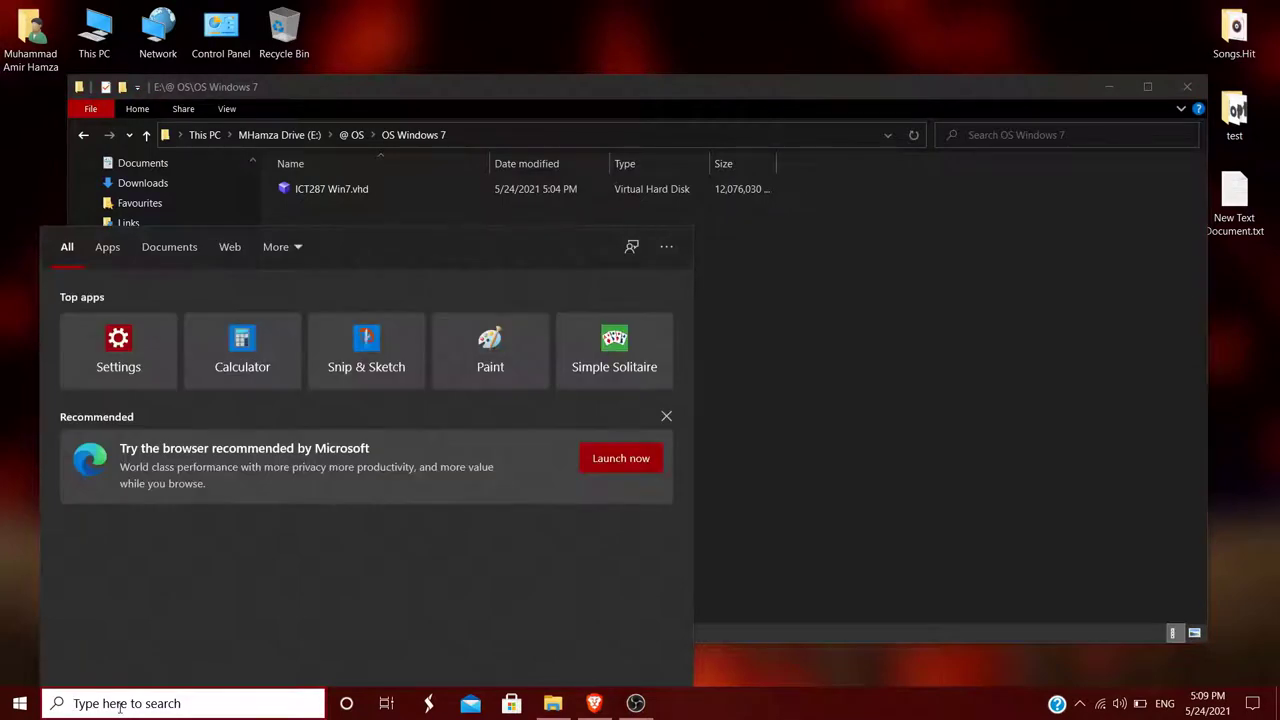
pyautogui.write('virtual')
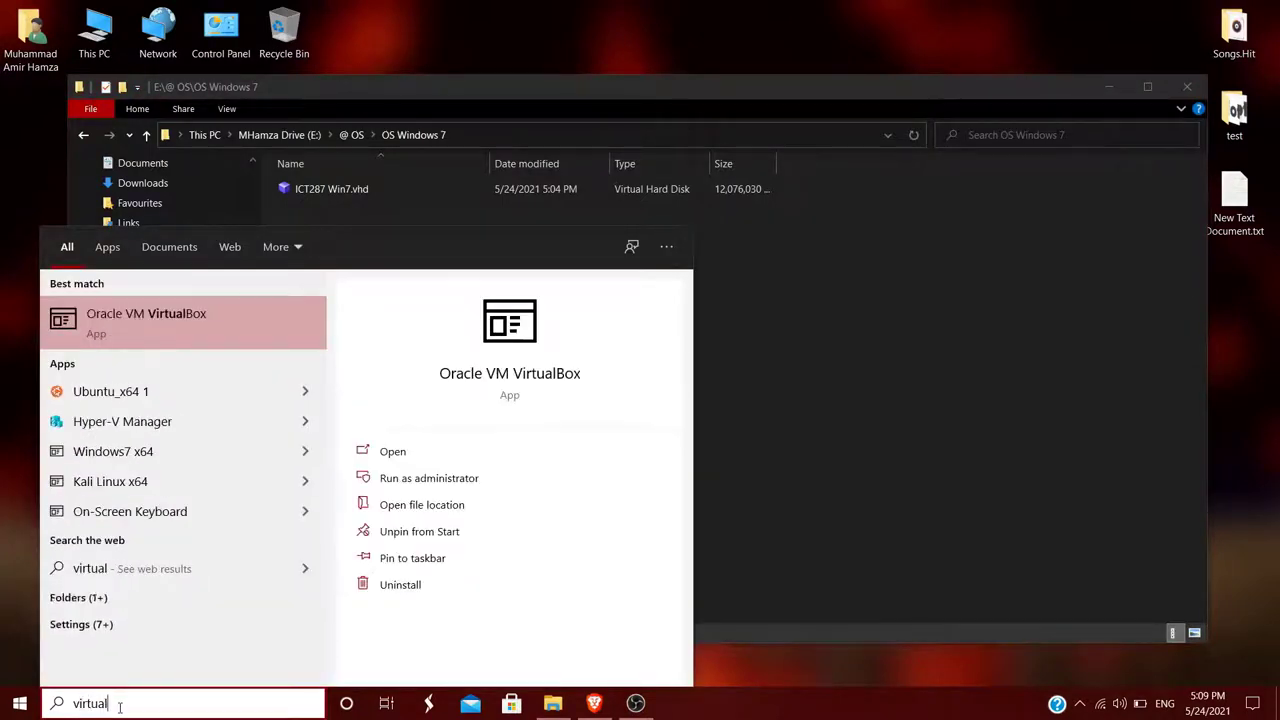
pyautogui.press('Return')
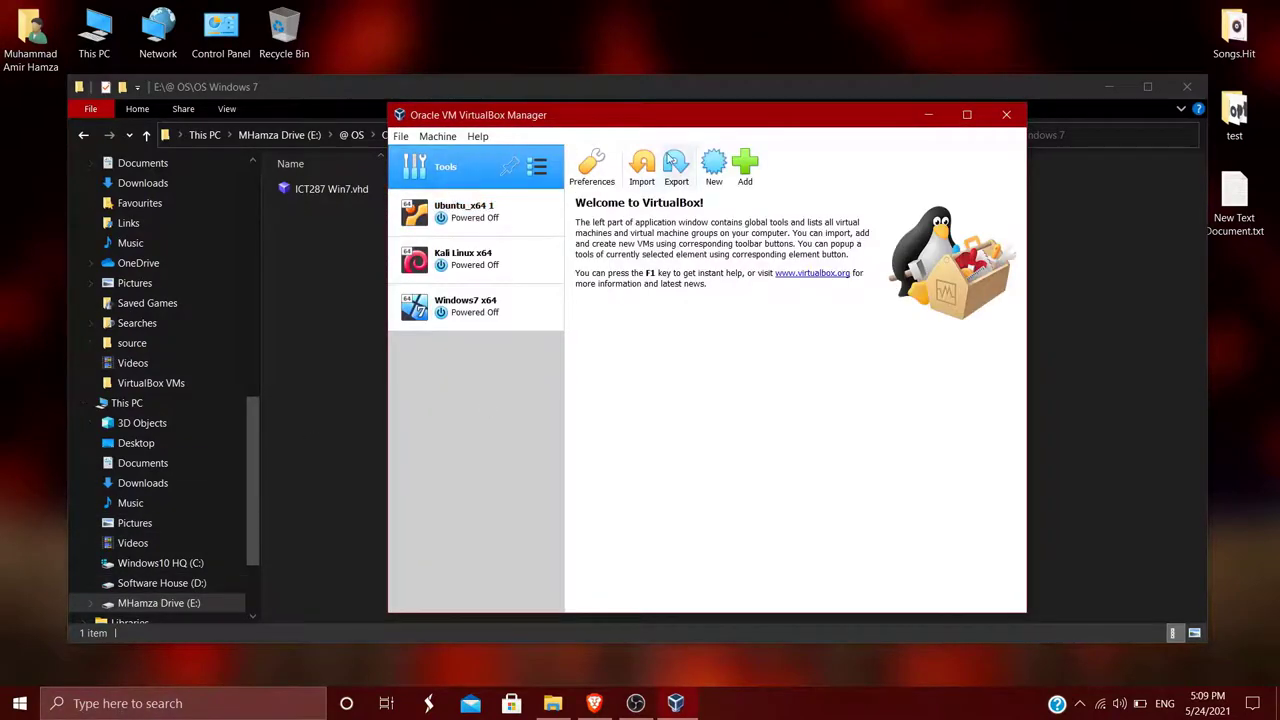
pyautogui.click(713, 165)
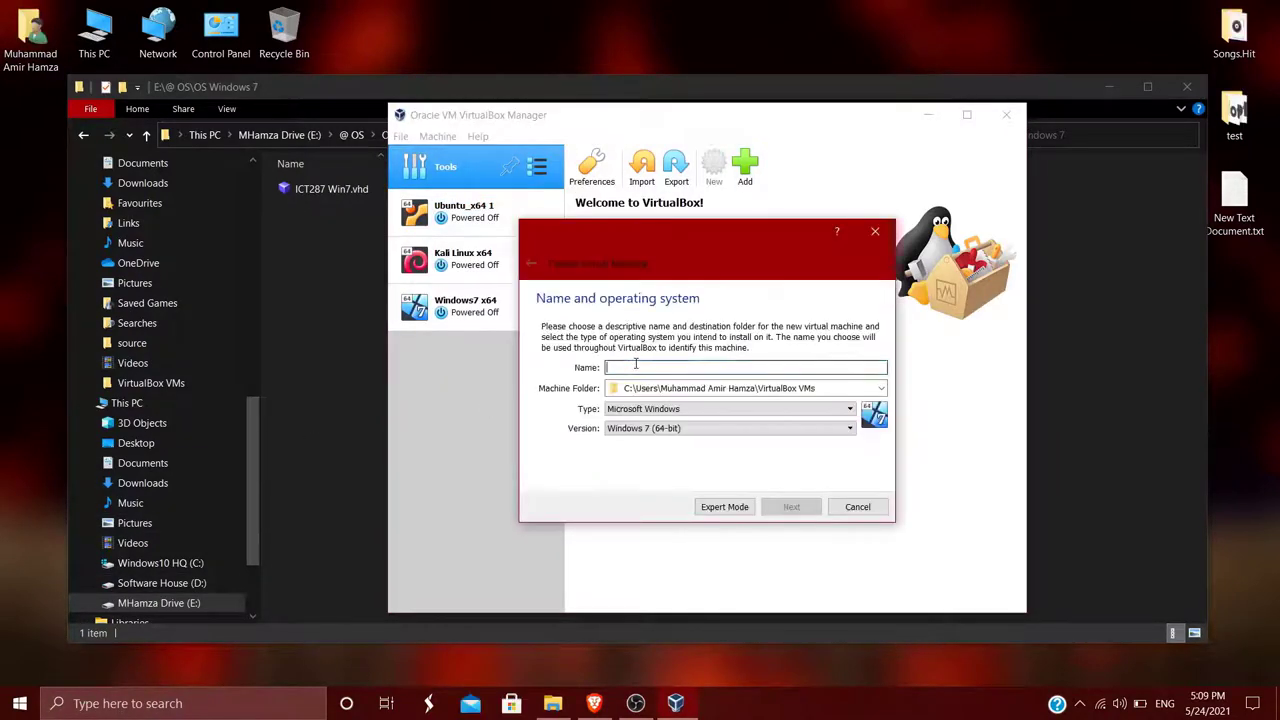
pyautogui.write('Windows 7 x64')
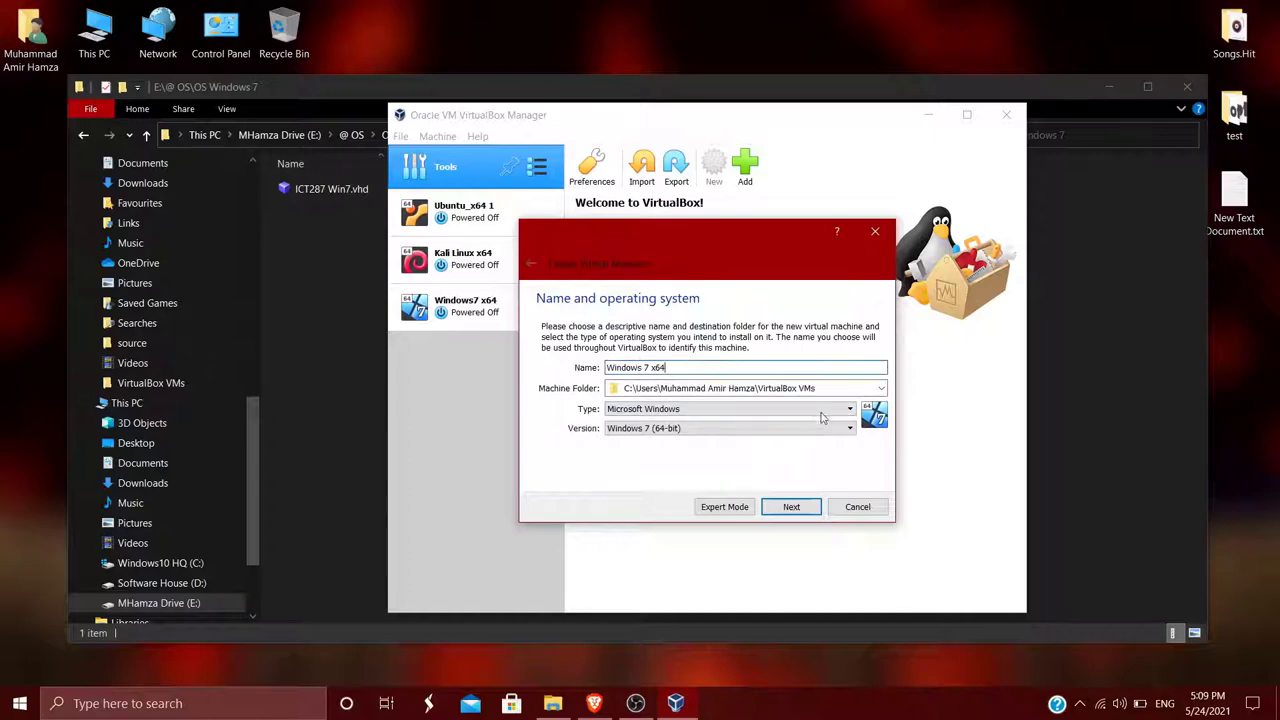
# - Set the machine folder to E:\@ OS\OS Windows 7 and accept the proposed system type and memory size
pyautogui.click(874, 390)
pyautogui.click(740, 416)
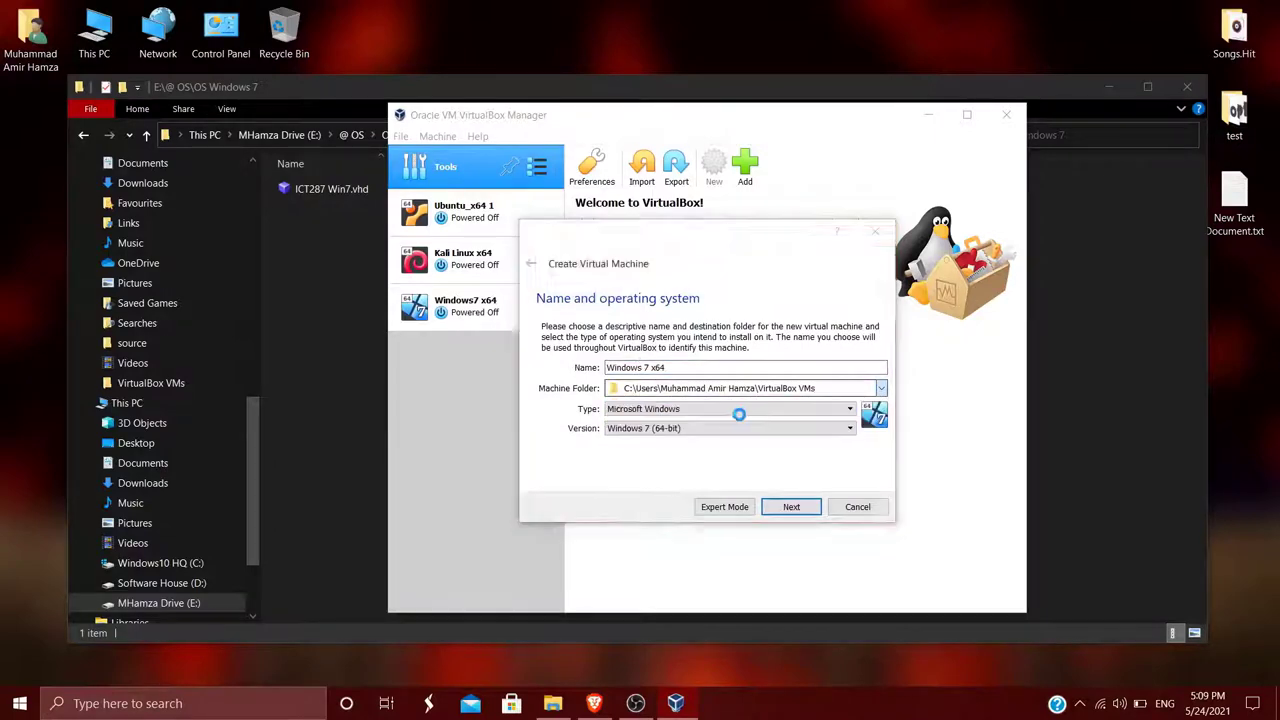
pyautogui.scroll(-5, 608, 470)
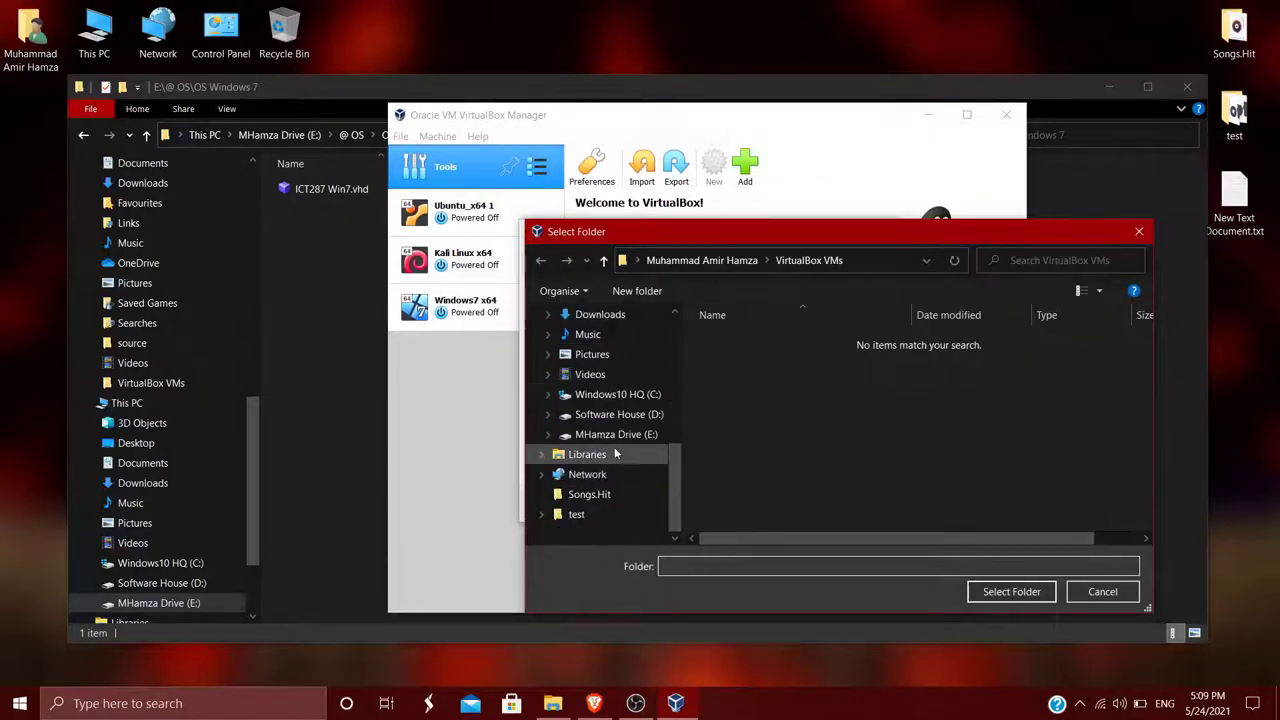
pyautogui.click(620, 434)
pyautogui.doubleClick(750, 376)
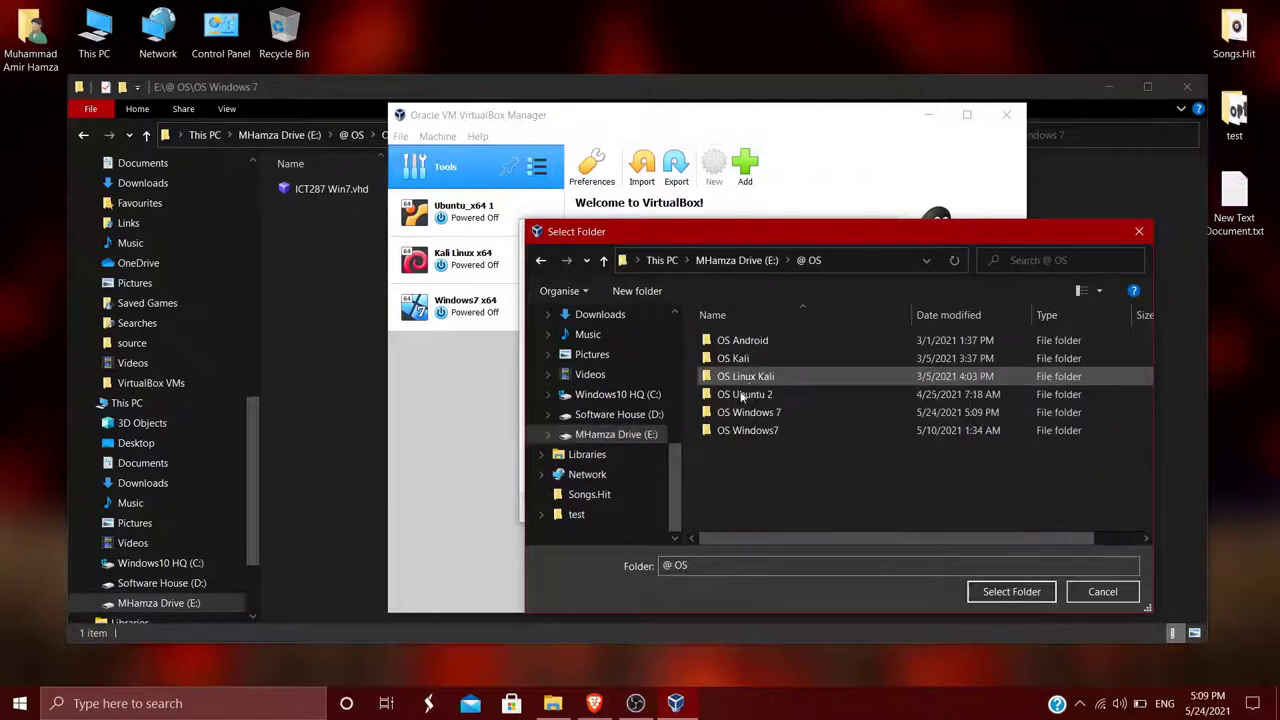
pyautogui.doubleClick(782, 414)
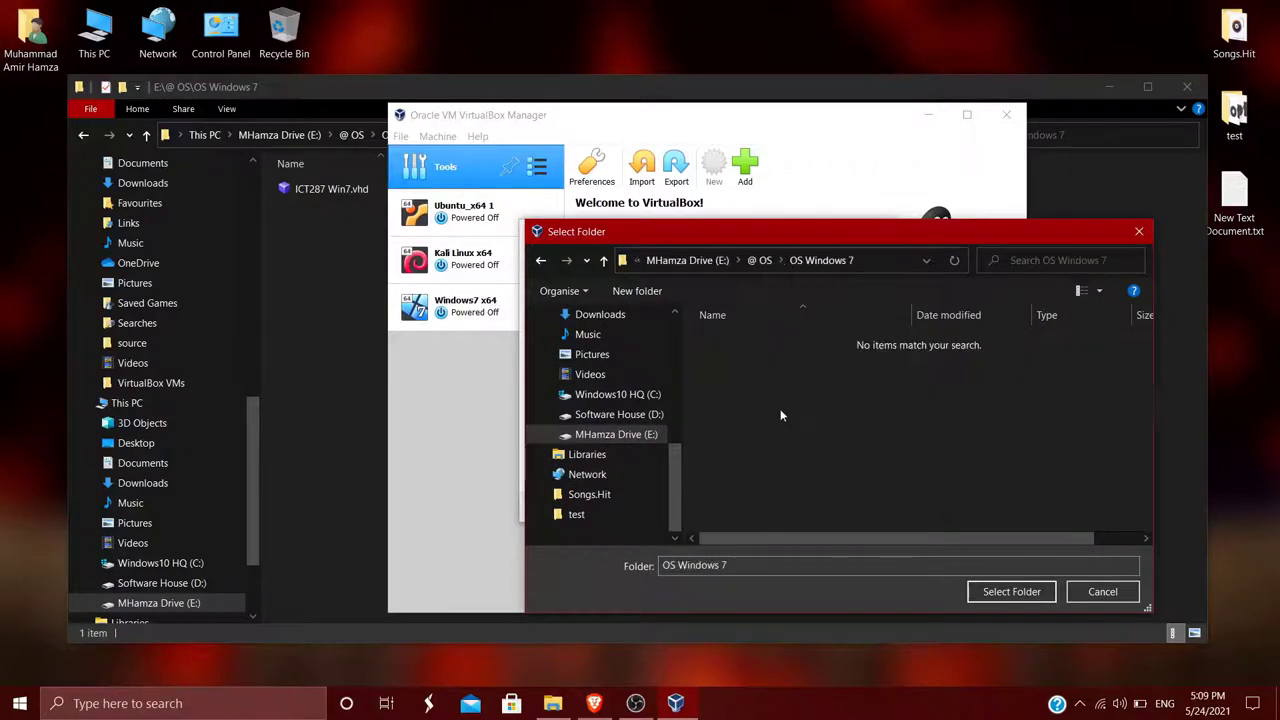
pyautogui.click(1037, 591)
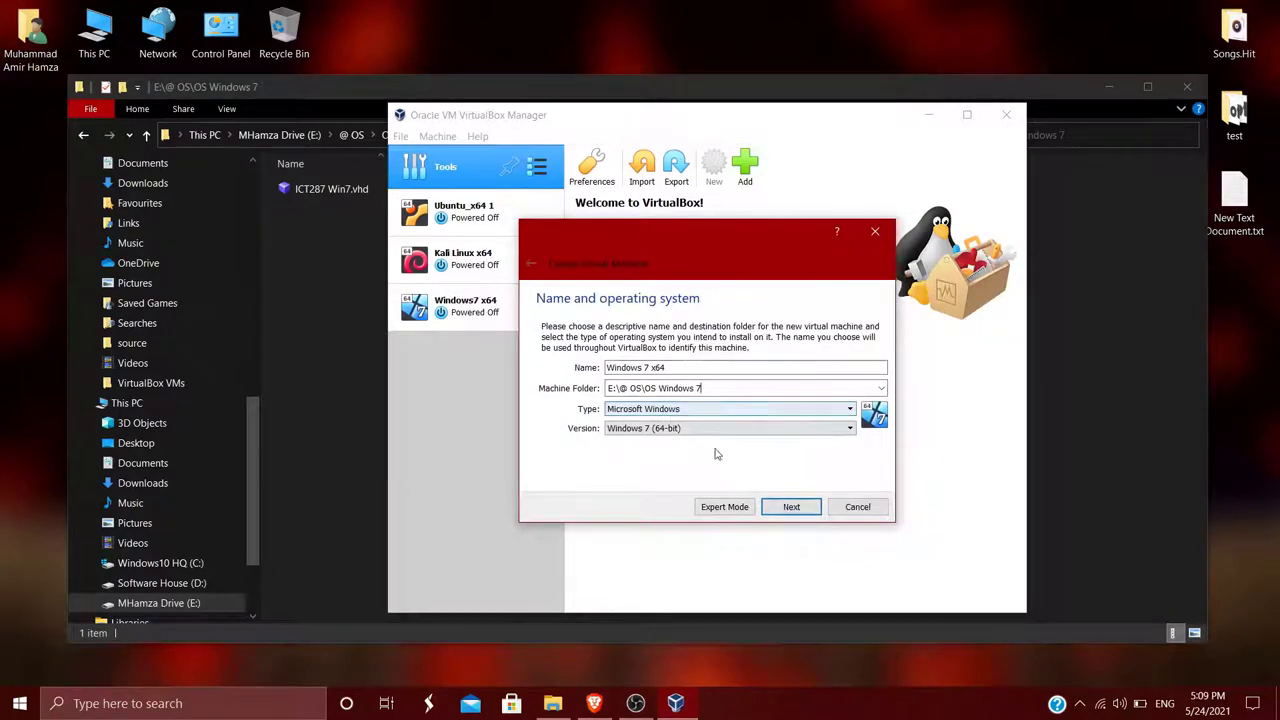
pyautogui.click(791, 506)
pyautogui.click(791, 506)
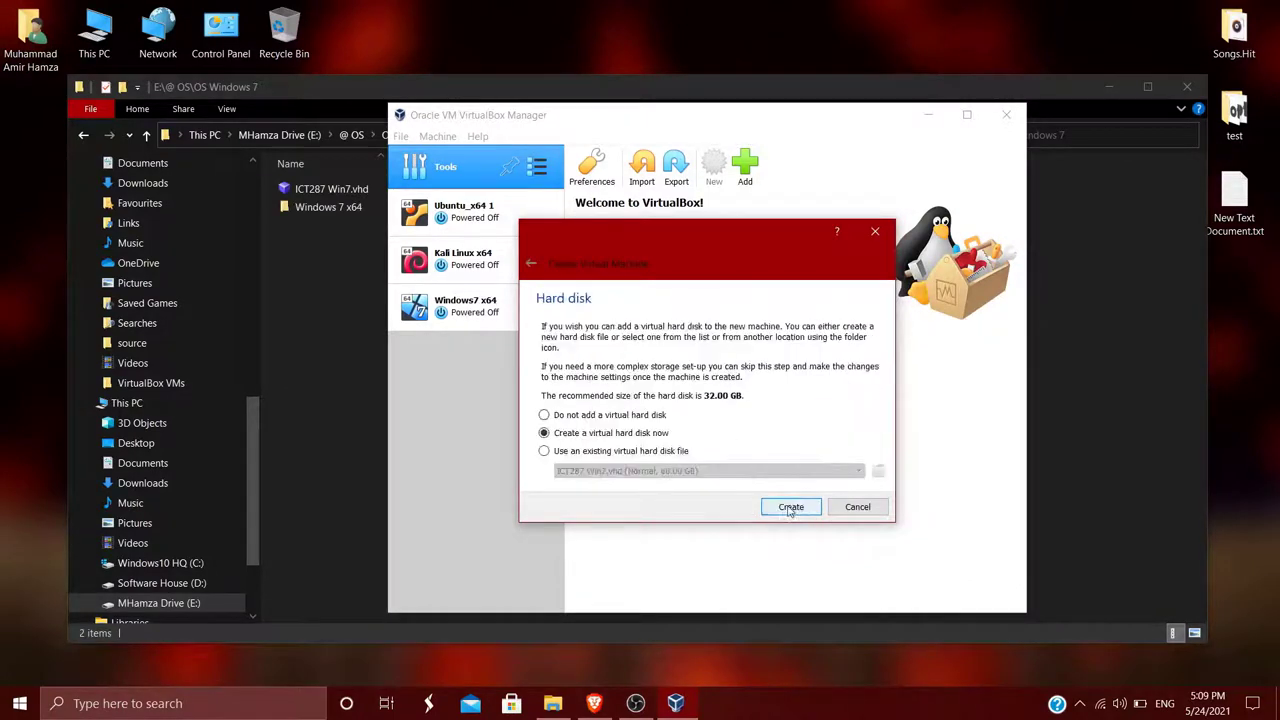
# - Attach the existing hard disk file ICT287 Win7.vhd from E:\@ OS\OS Windows 7 and create the virtual machine
pyautogui.click(548, 451)
pyautogui.click(878, 472)
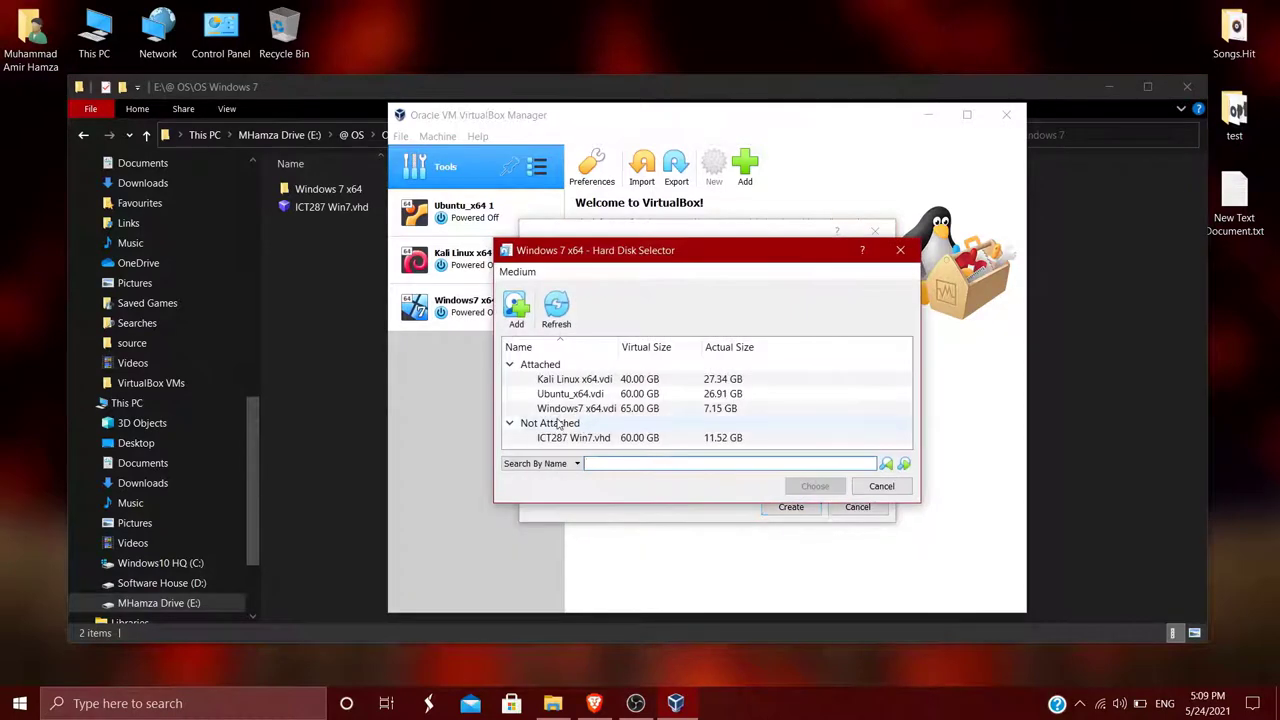
pyautogui.click(517, 308)
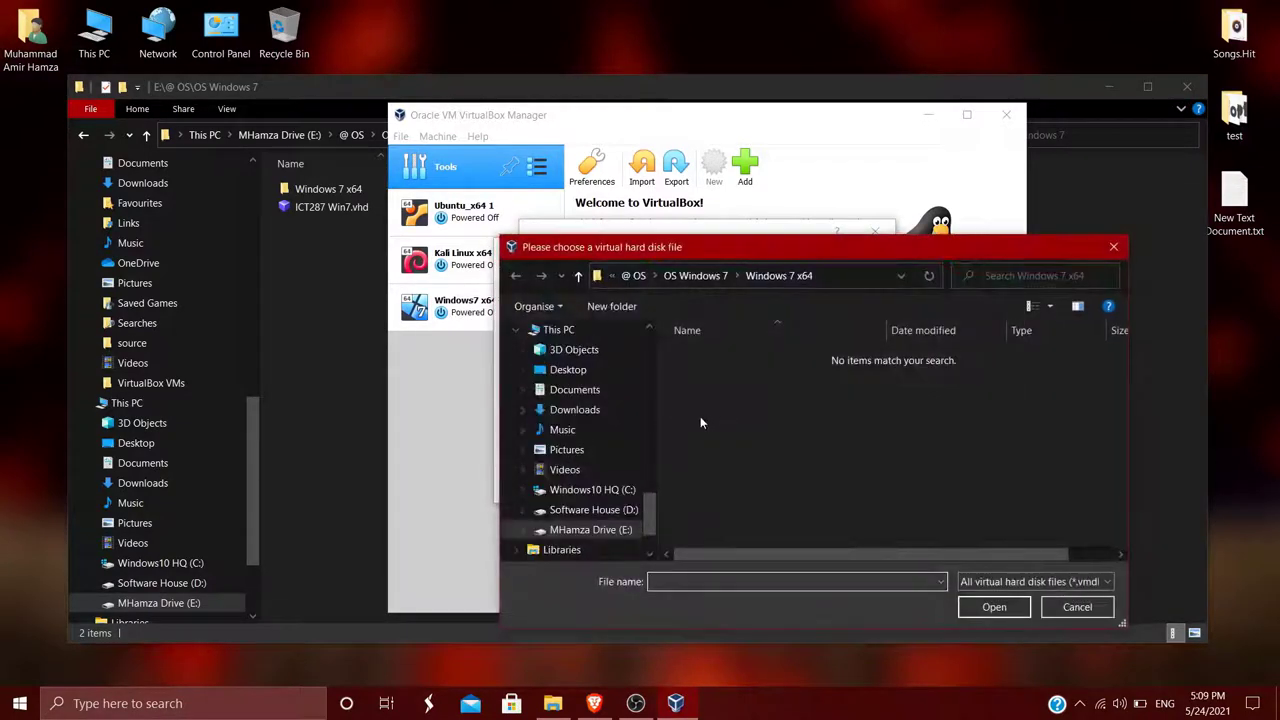
pyautogui.click(697, 277)
pyautogui.click(647, 280)
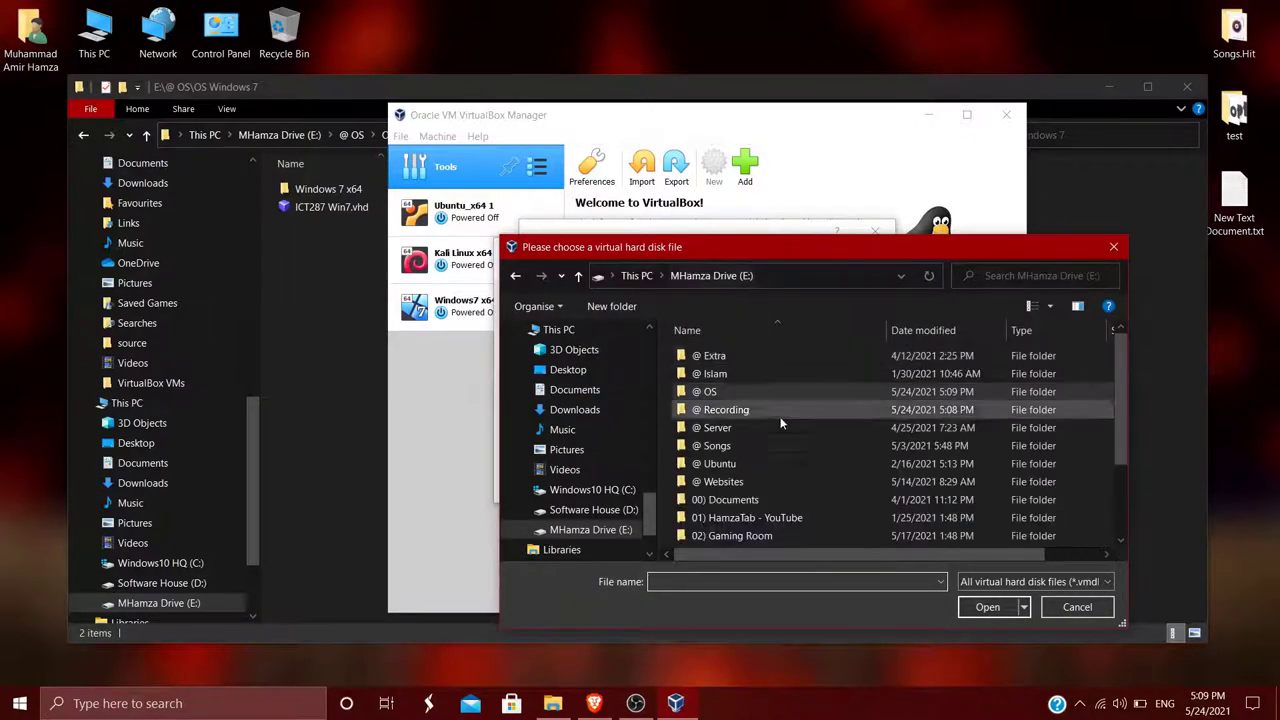
pyautogui.doubleClick(720, 391)
pyautogui.doubleClick(723, 428)
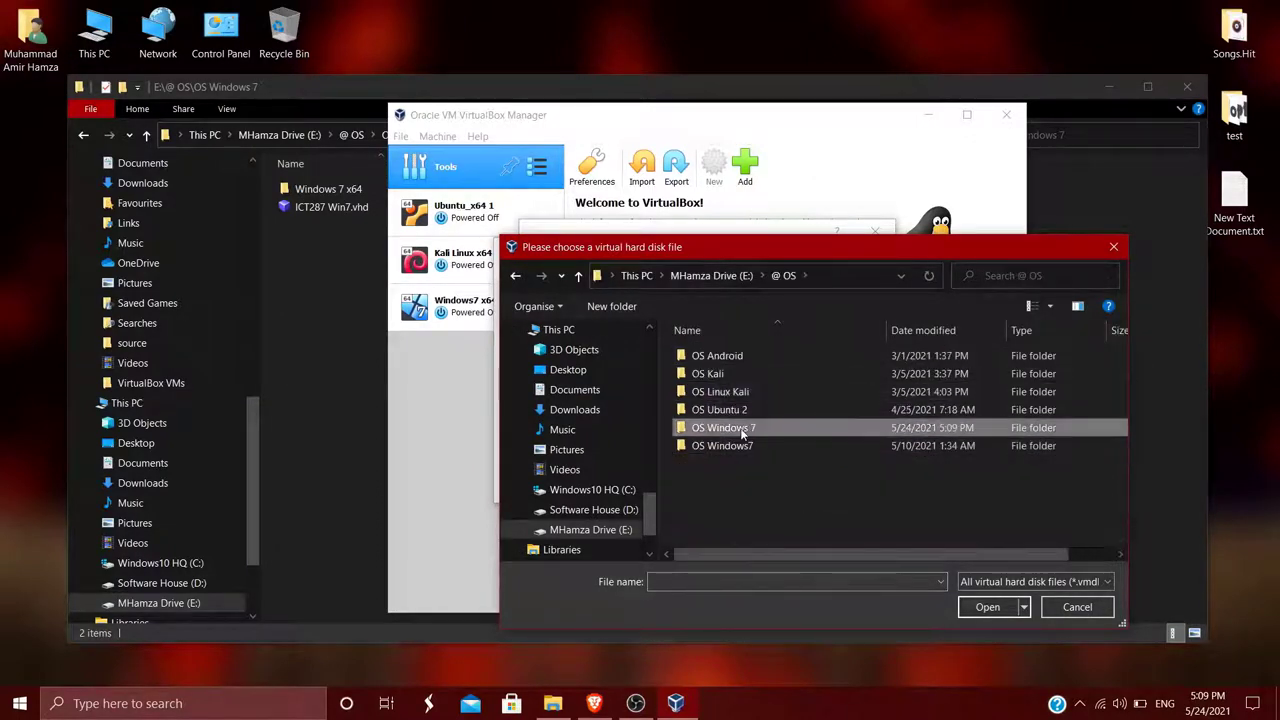
pyautogui.click(710, 375)
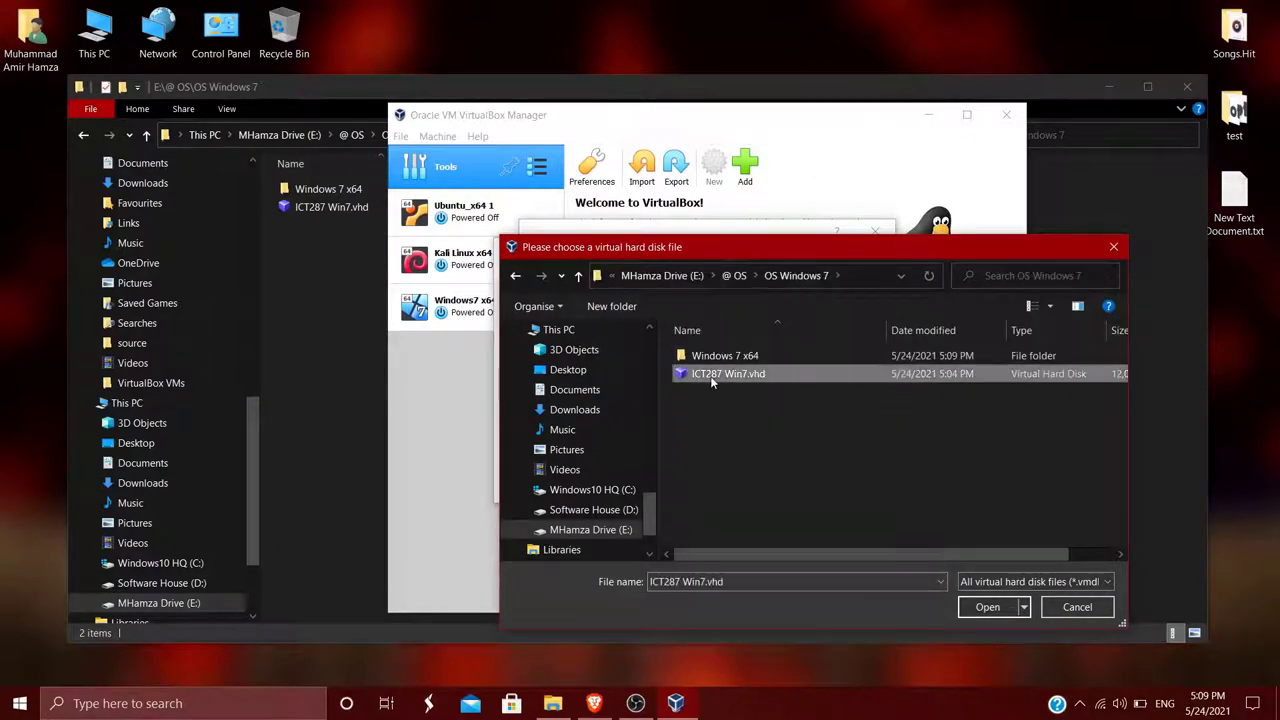
pyautogui.click(986, 607)
pyautogui.click(818, 488)
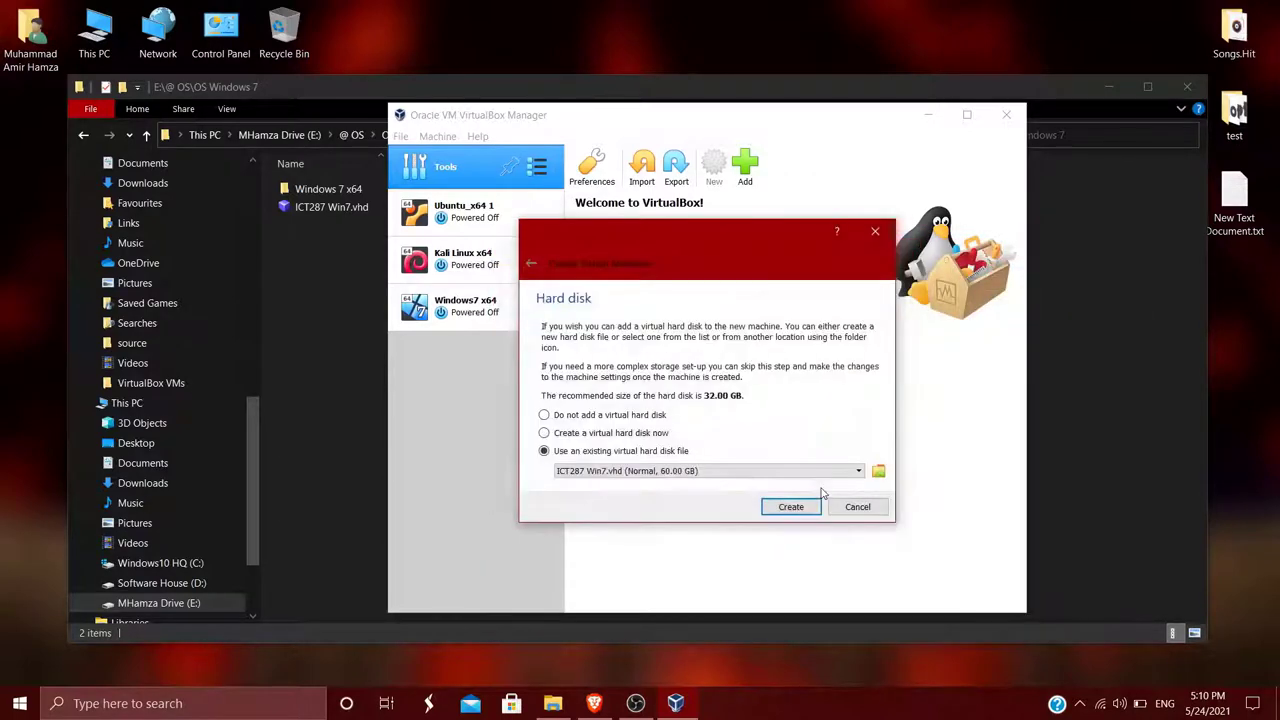
pyautogui.click(814, 506)
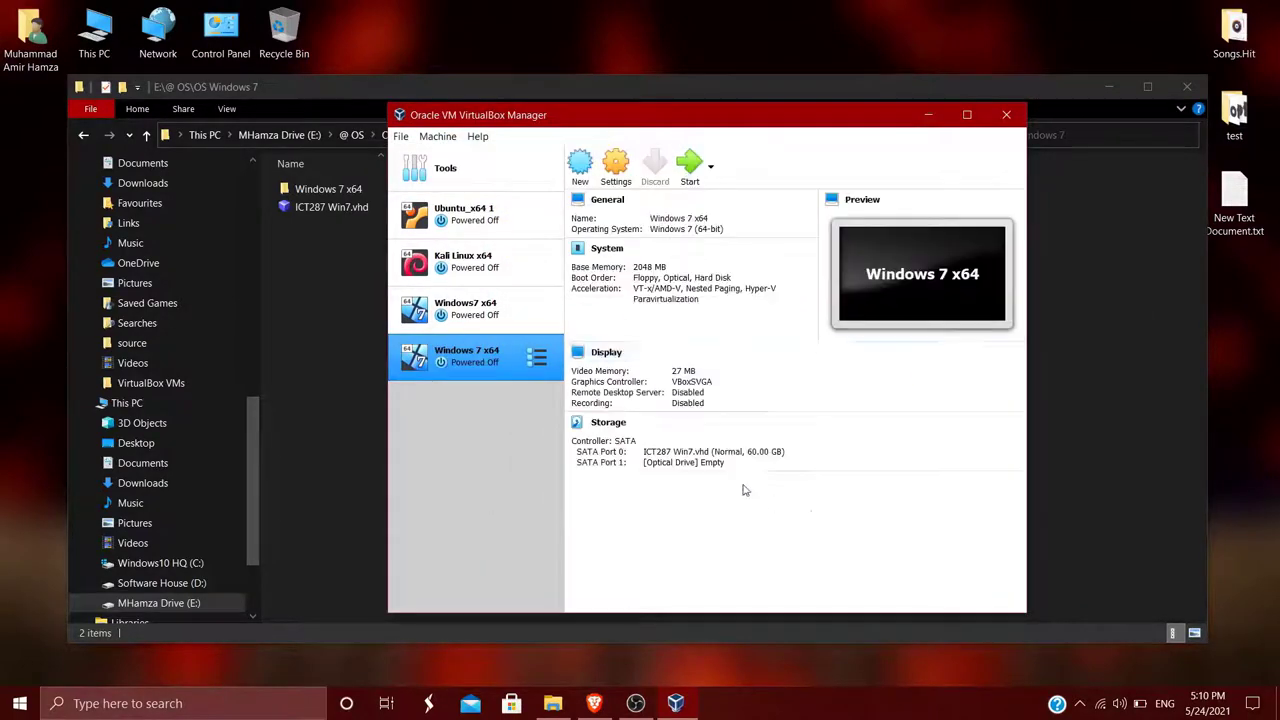
# - In the Windows 7 x64 machine's settings, set the base memory to 2100 MB and the processor count to 2
pyautogui.rightClick(491, 361)
pyautogui.click(522, 365)
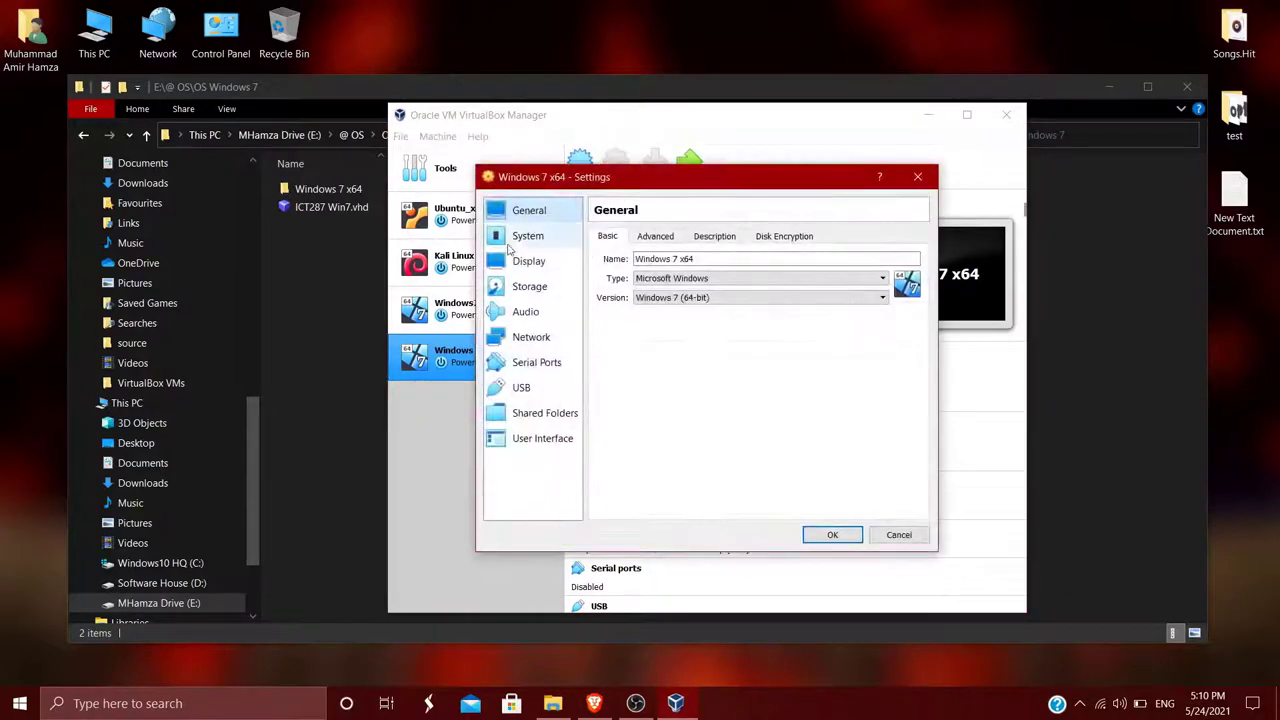
pyautogui.click(517, 238)
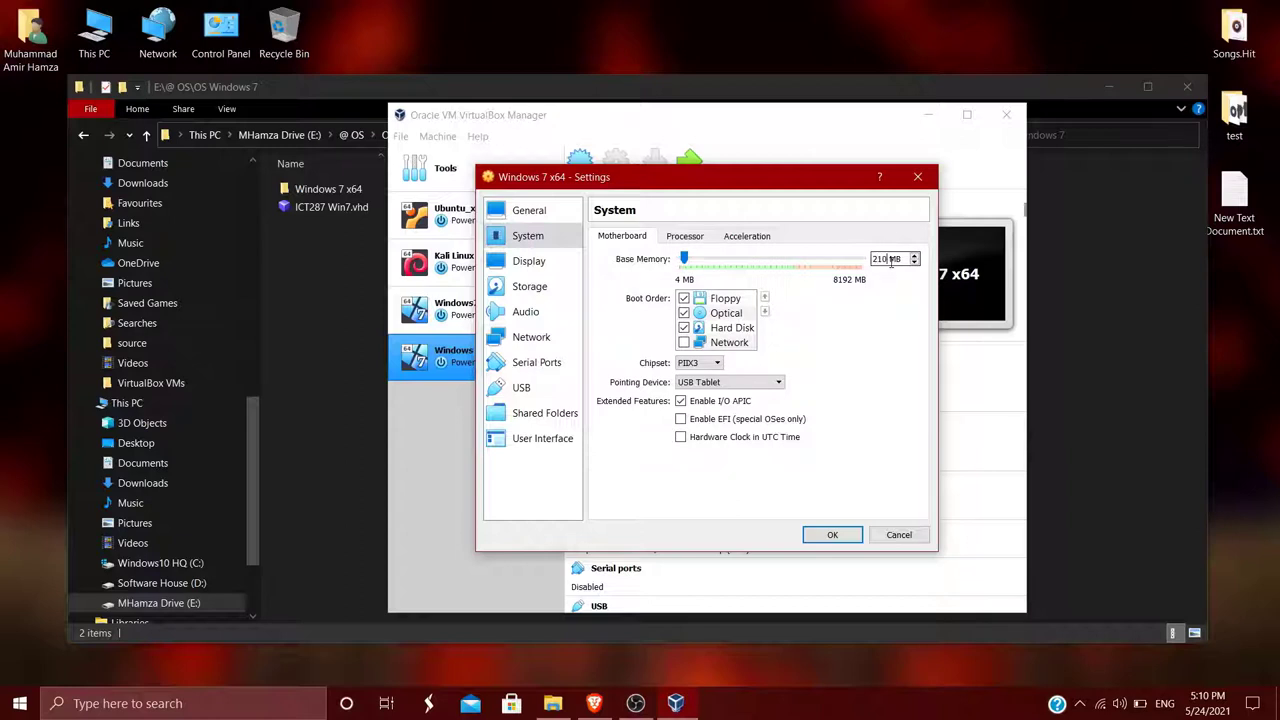
pyautogui.click(690, 237)
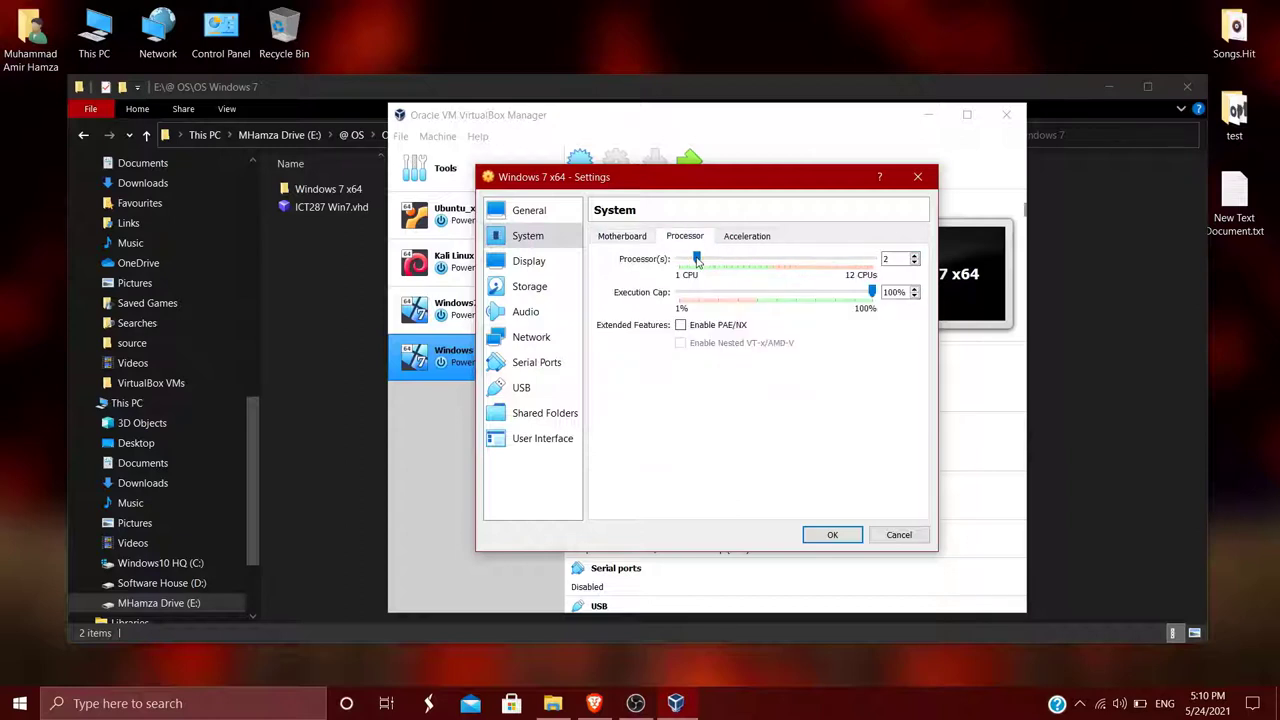
pyautogui.click(747, 236)
pyautogui.click(624, 237)
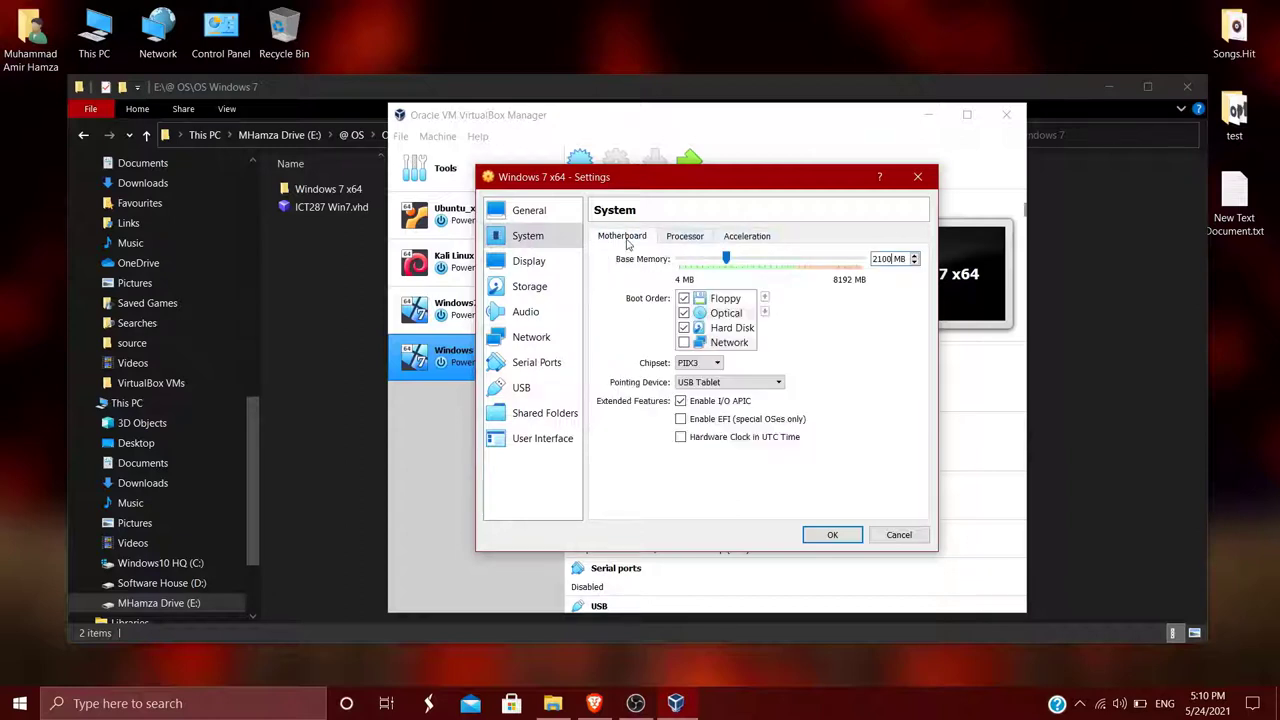
# - Remove Floppy and Optical from the boot order so that only Hard Disk is enabled
pyautogui.click(683, 298)
pyautogui.click(683, 313)
pyautogui.click(689, 342)
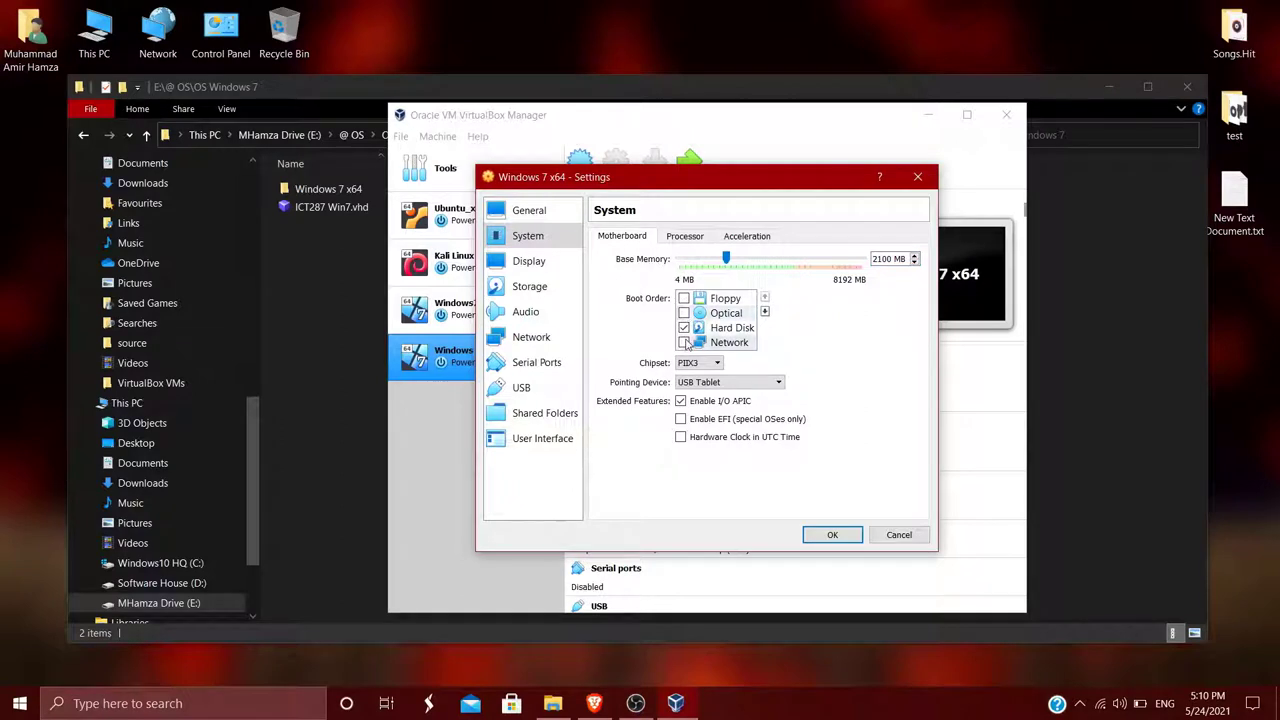
# - Set the display's video memory to 30 MB and enable 3D acceleration
pyautogui.click(529, 261)
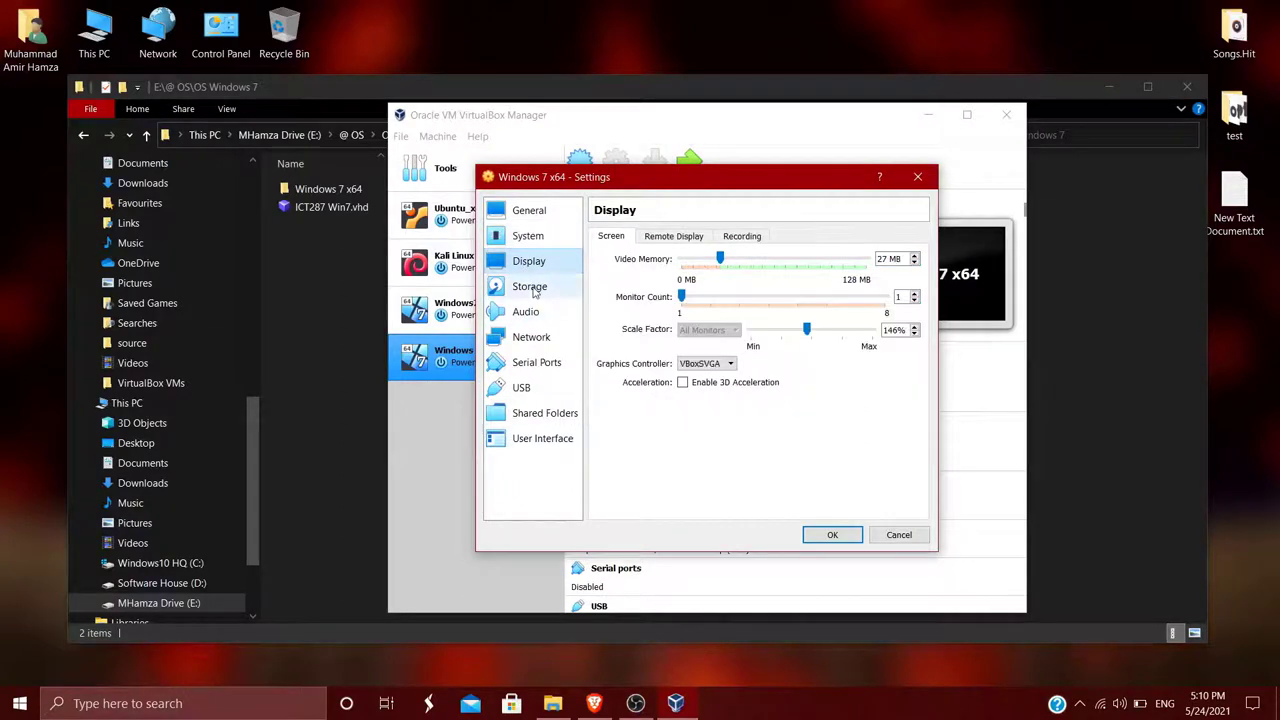
pyautogui.doubleClick(886, 260)
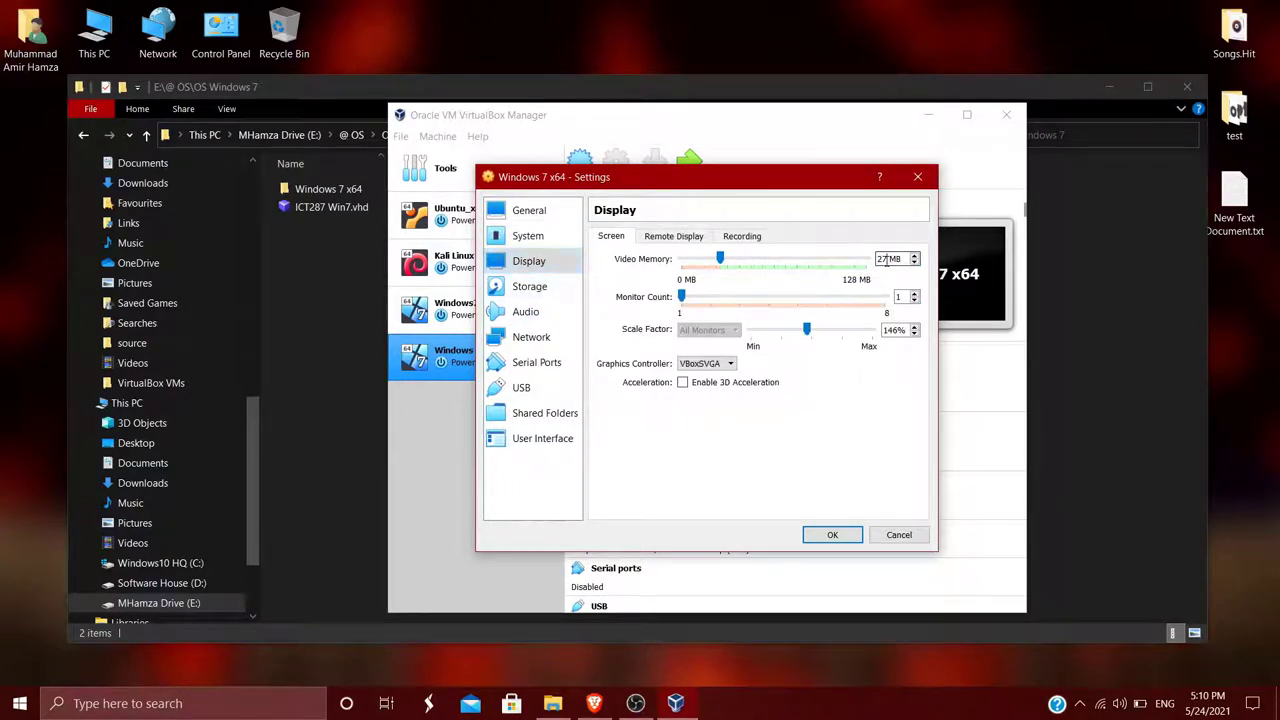
pyautogui.write('30')
pyautogui.click(683, 383)
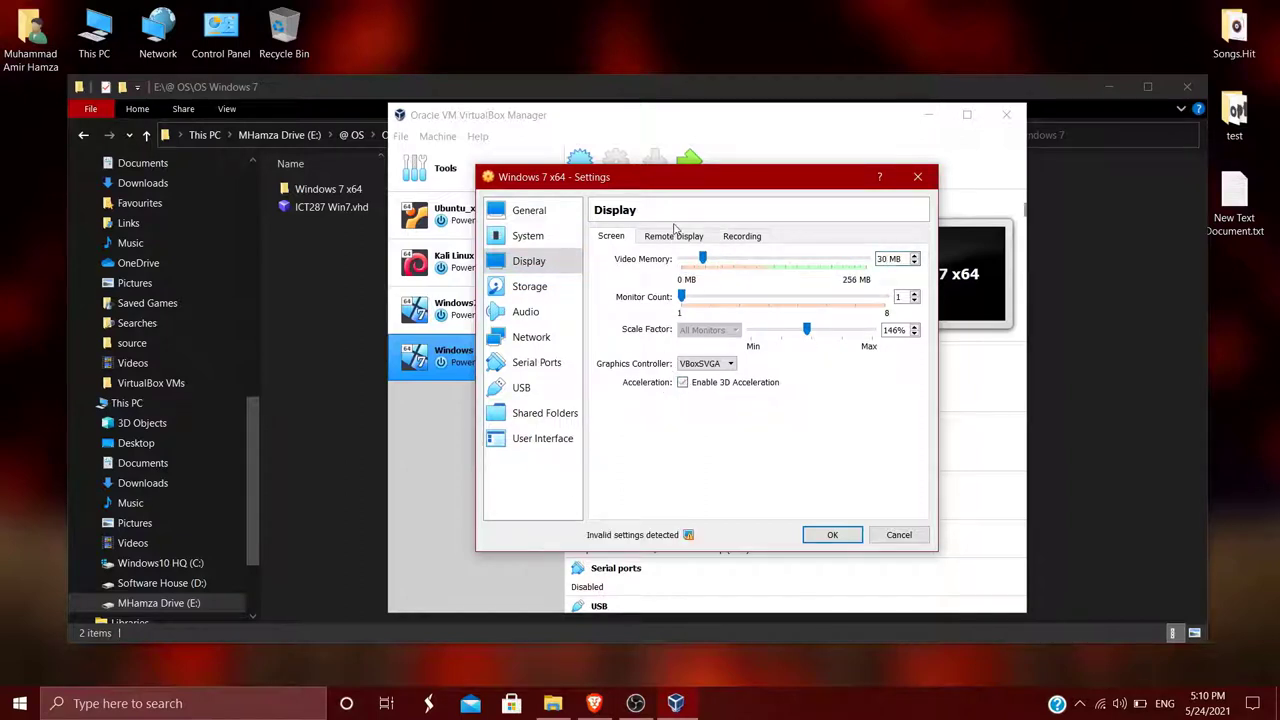
pyautogui.click(676, 237)
pyautogui.click(738, 237)
pyautogui.click(611, 237)
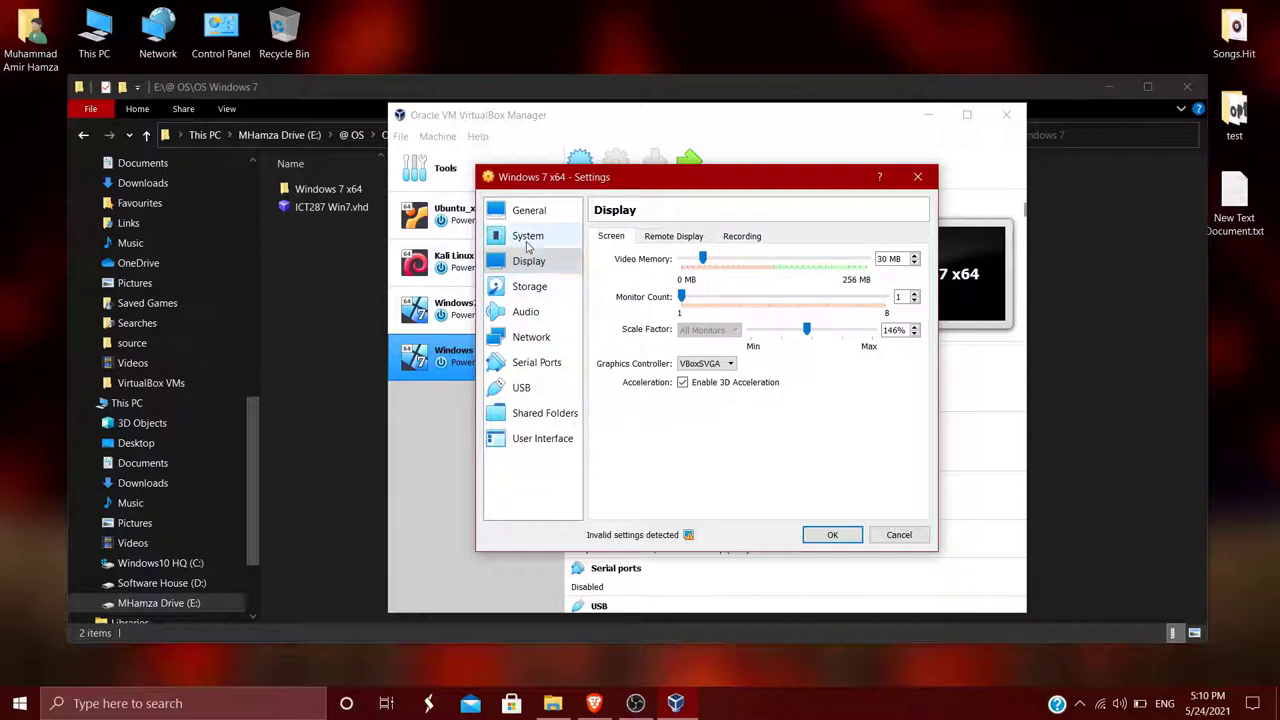
# - Review the system's processor and acceleration settings and save the virtual machine's settings
pyautogui.click(556, 237)
pyautogui.click(688, 237)
pyautogui.click(728, 237)
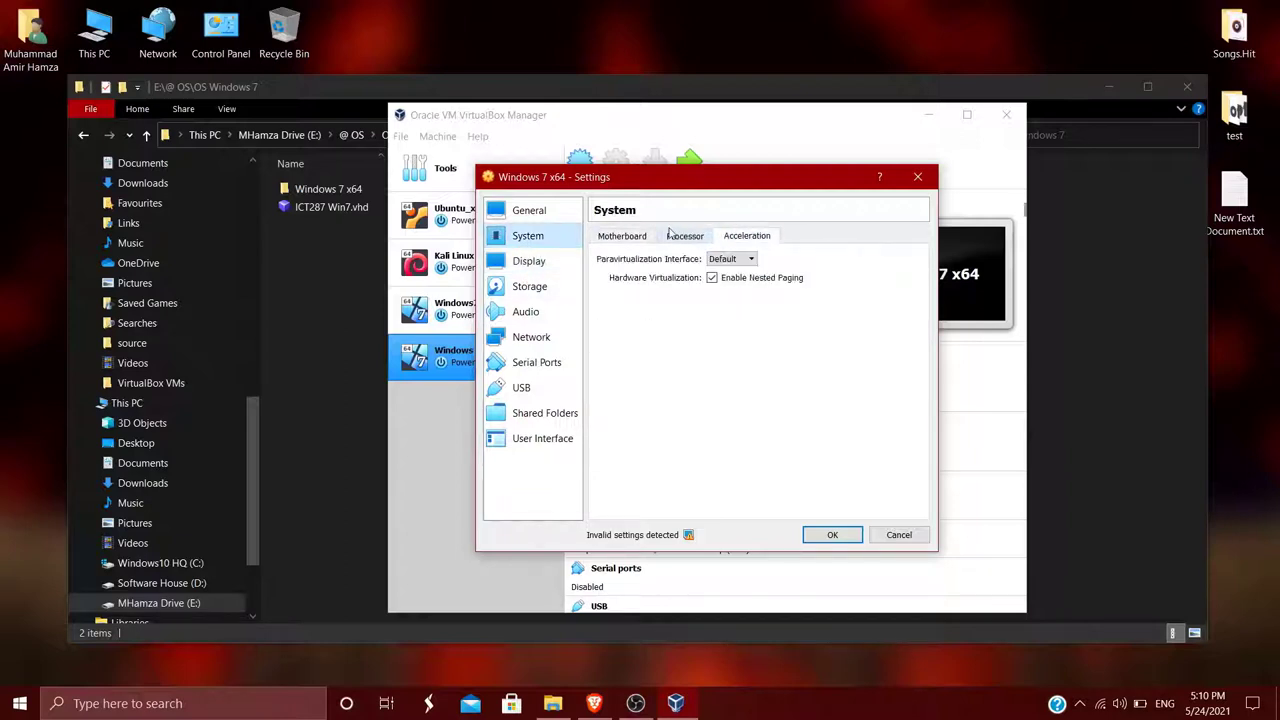
pyautogui.click(670, 234)
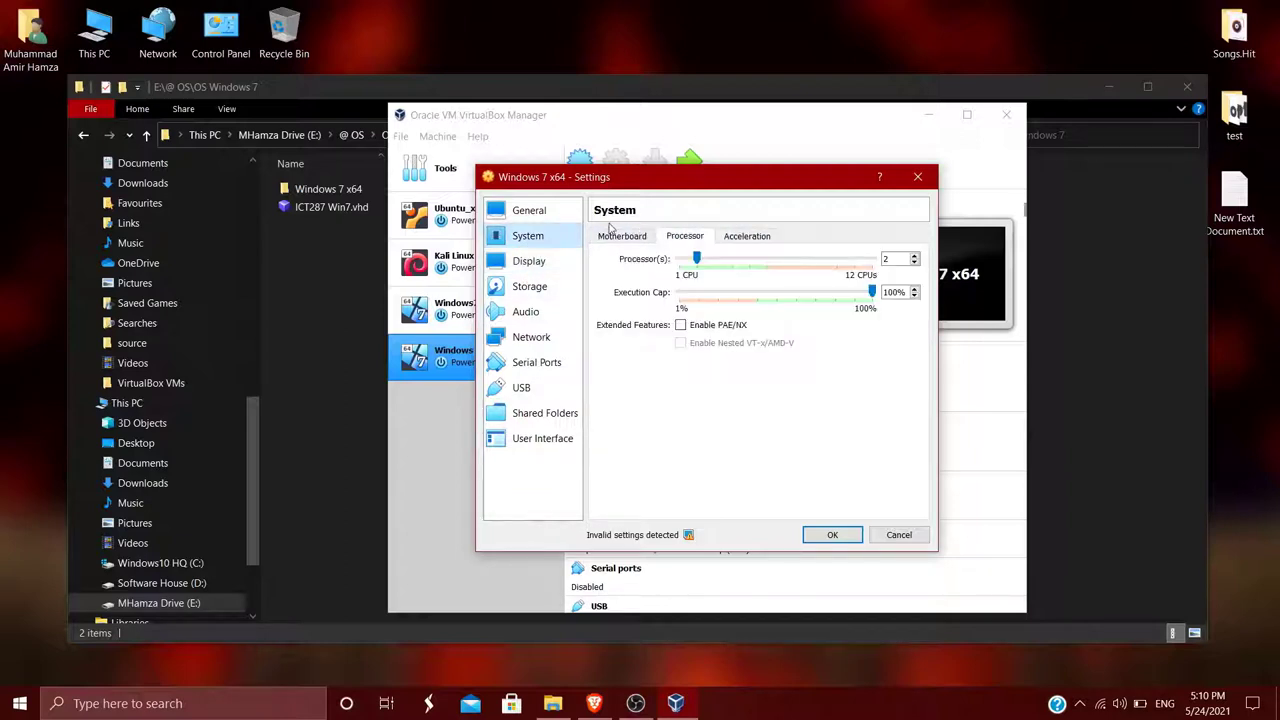
pyautogui.click(848, 536)
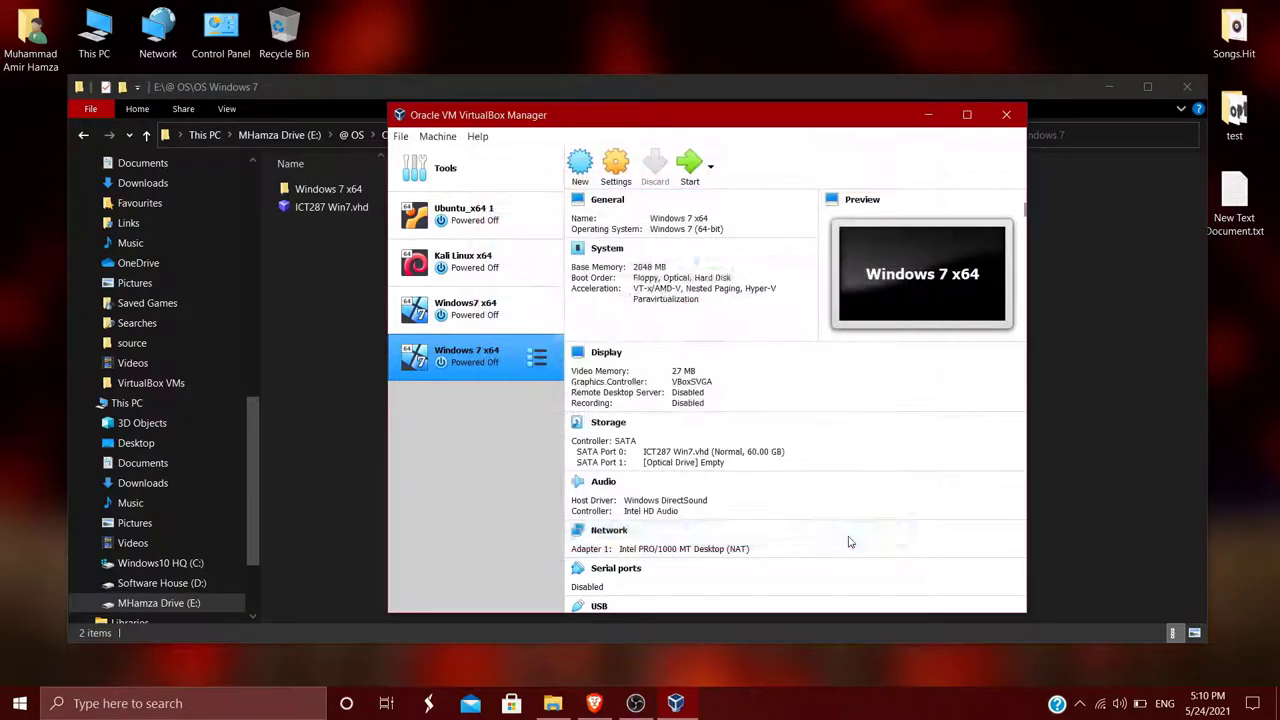
# - Start the Windows 7 x64 virtual machine and maximize its window
pyautogui.click(688, 165)
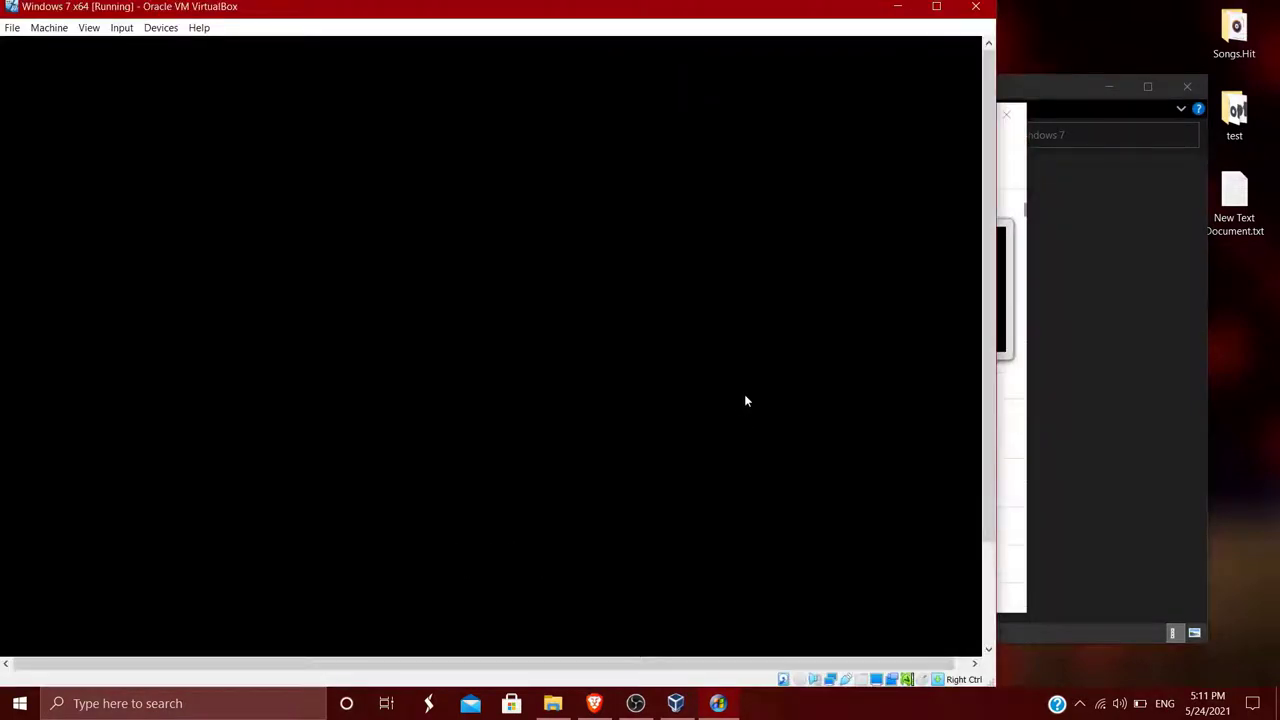
pyautogui.click(945, 10)
pyautogui.click(92, 25)
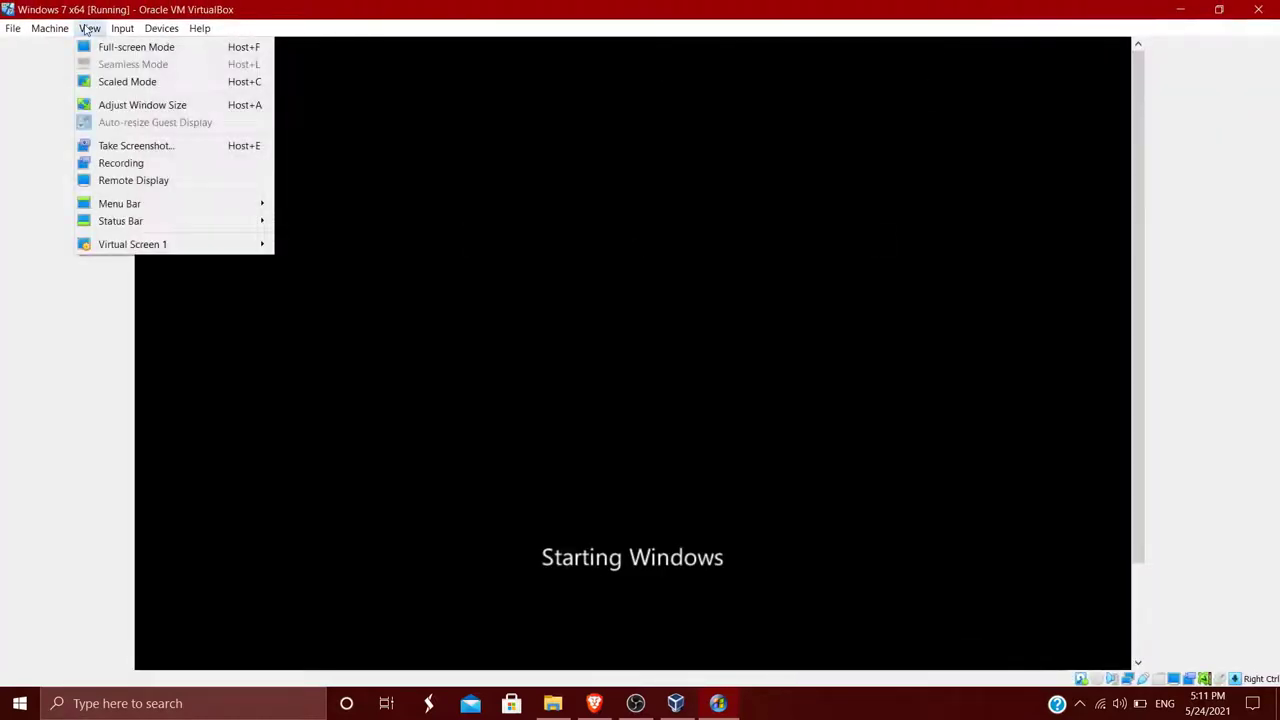
pyautogui.click(88, 31)
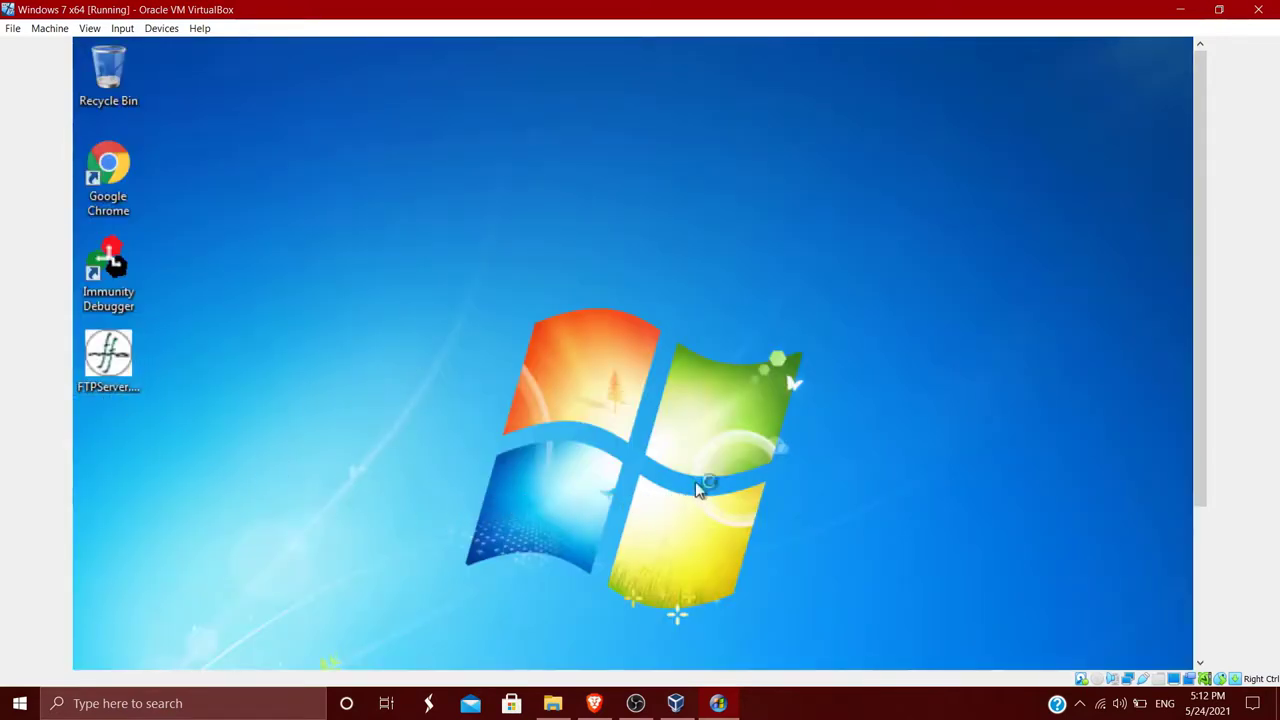
# - Turn Auto-resize Guest Display off and back on to fit the guest desktop to the maximized virtual machine window
pyautogui.moveTo(1200, 300); pyautogui.dragTo(1200, 447)
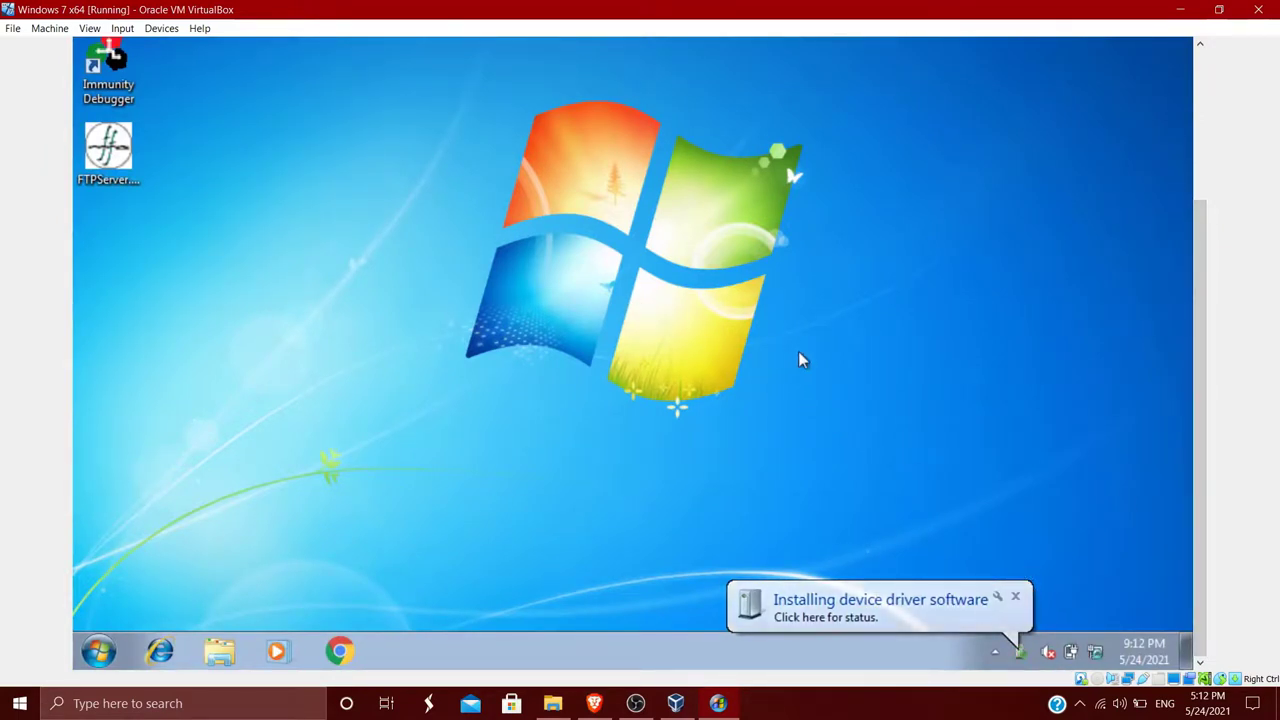
pyautogui.scroll(3, 1211, 214)
pyautogui.scroll(-3, 1211, 214)
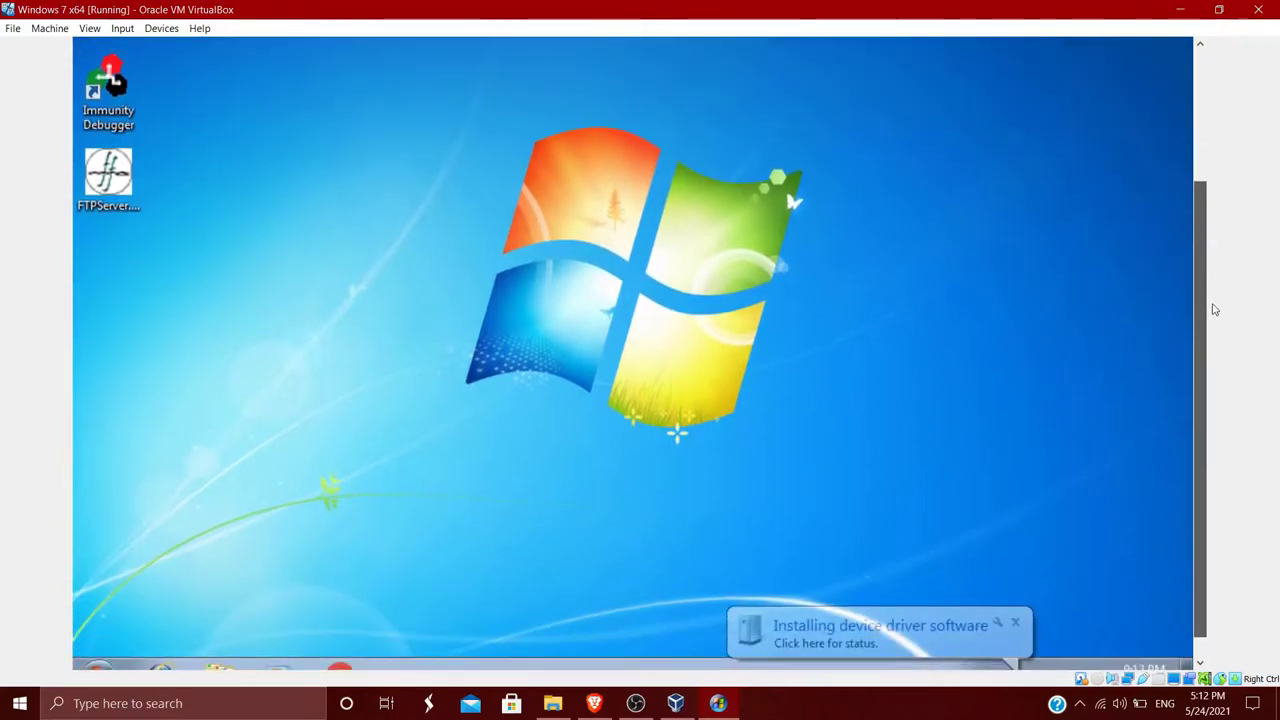
pyautogui.click(89, 28)
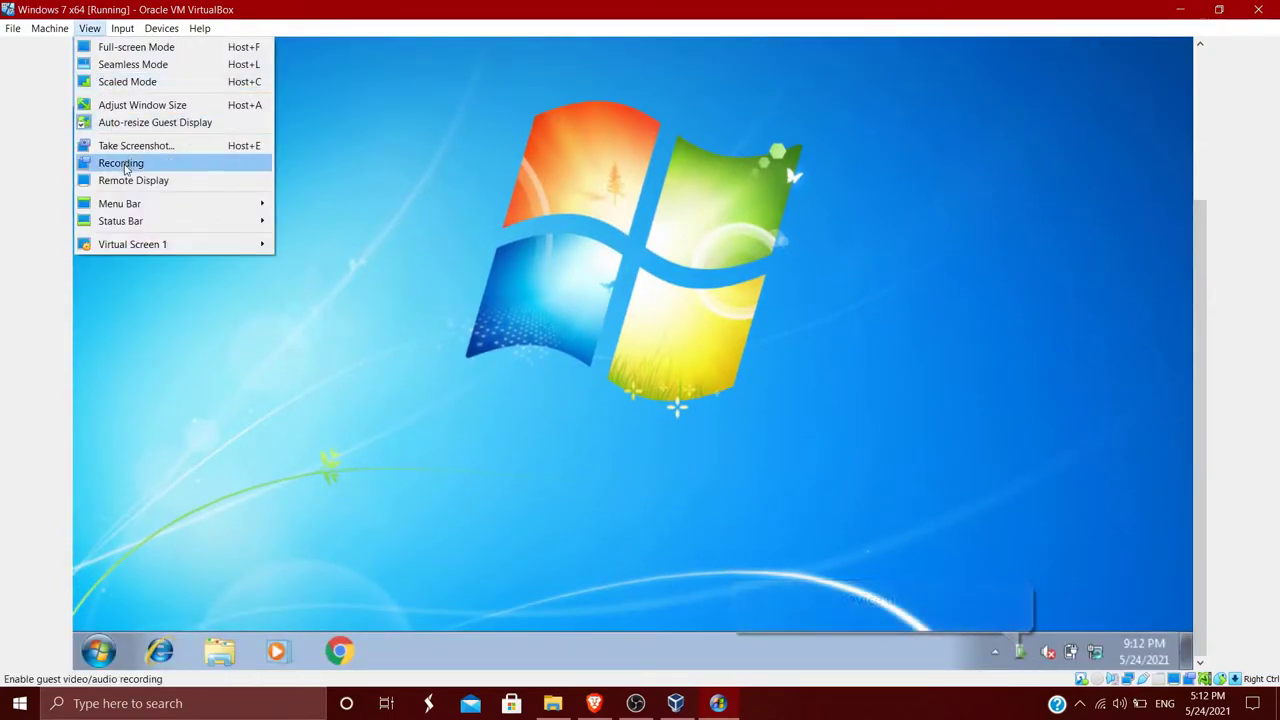
pyautogui.click(122, 126)
pyautogui.click(89, 28)
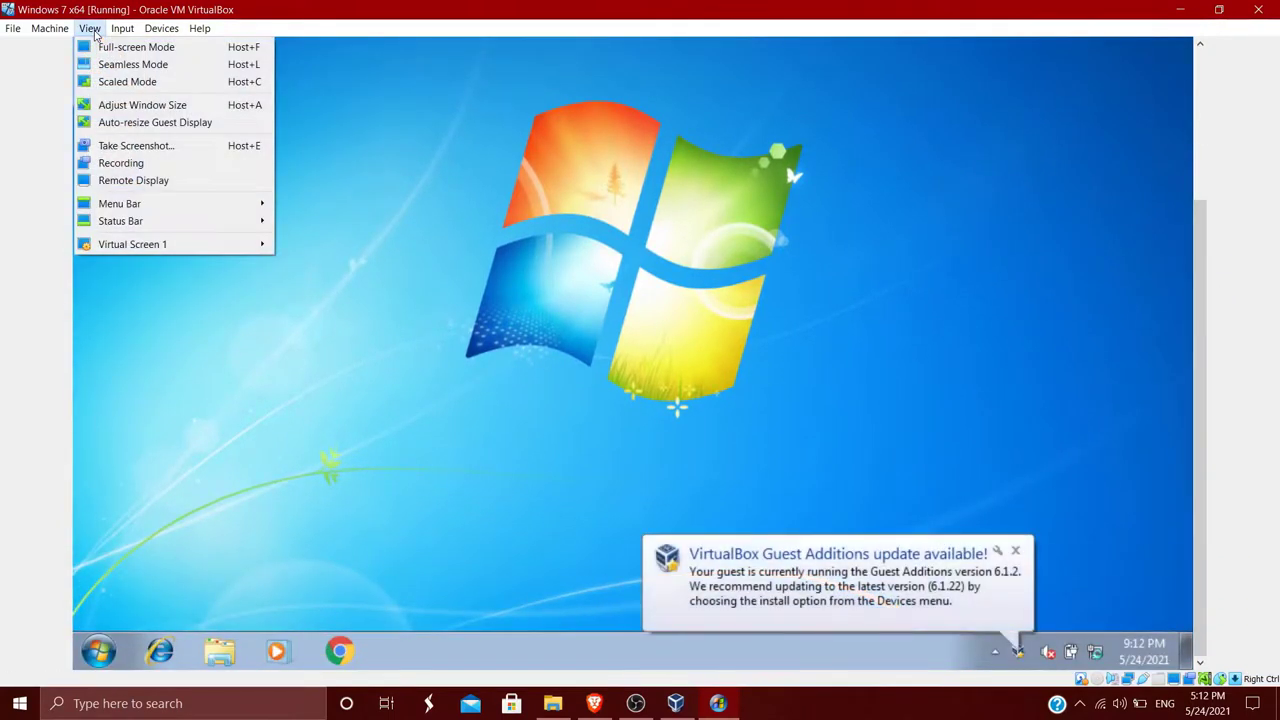
pyautogui.click(103, 123)
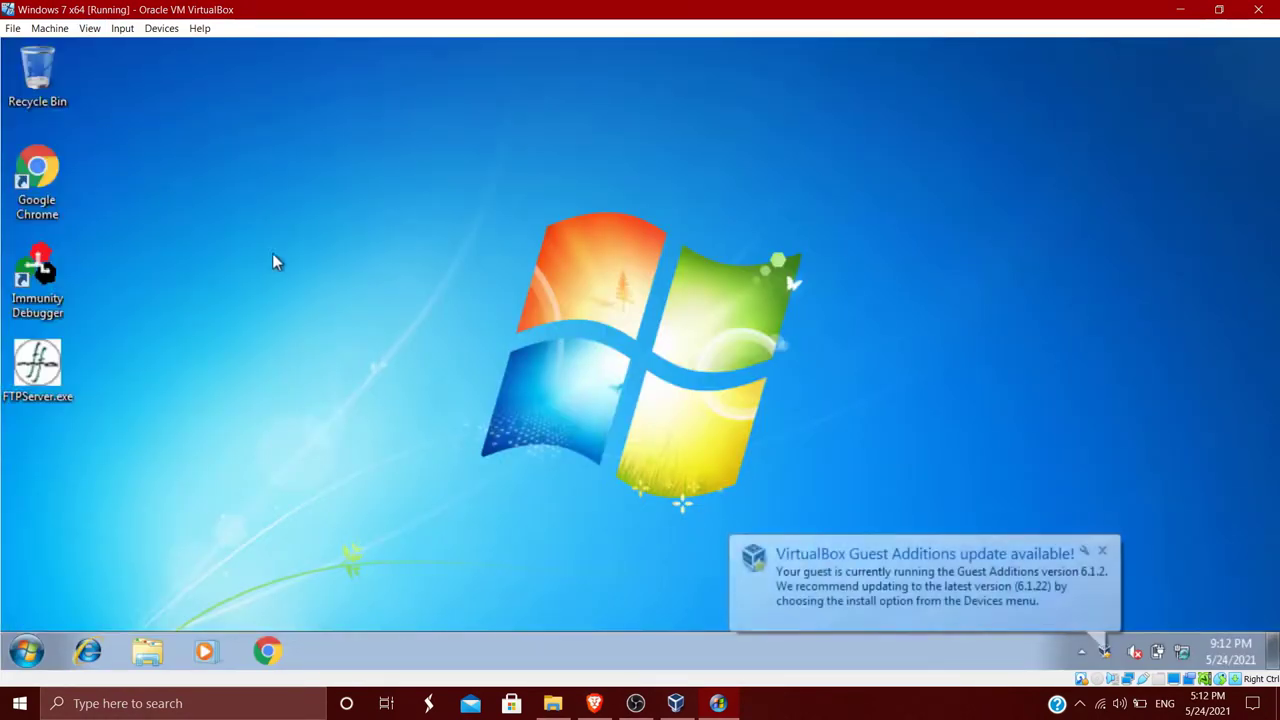
# - Refresh the Windows 7 guest desktop
pyautogui.rightClick(703, 239)
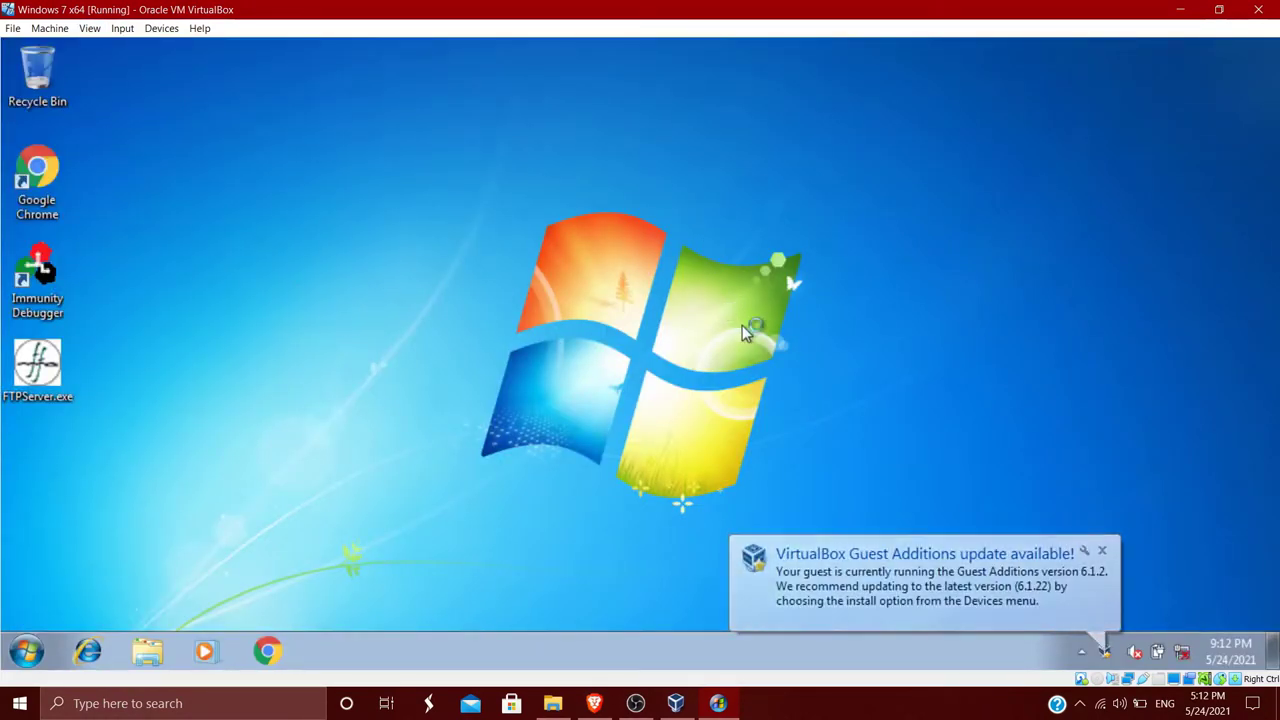
pyautogui.click(745, 296)
pyautogui.click(89, 28)
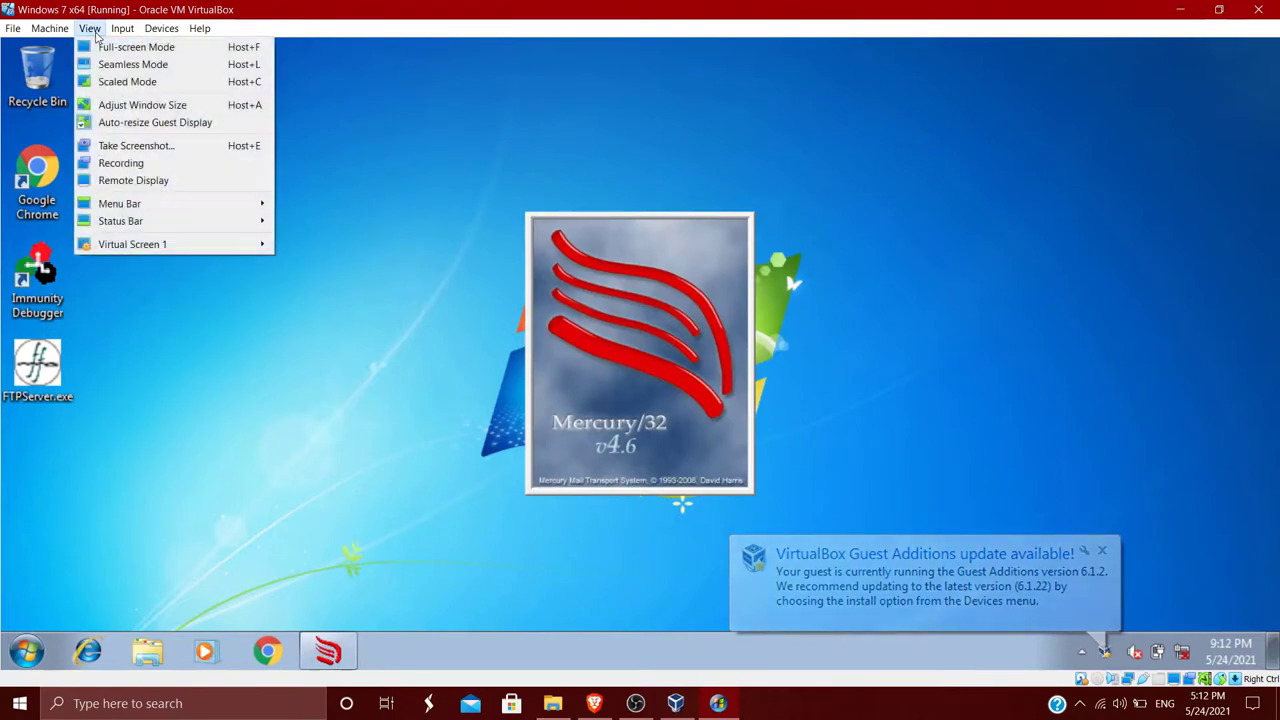
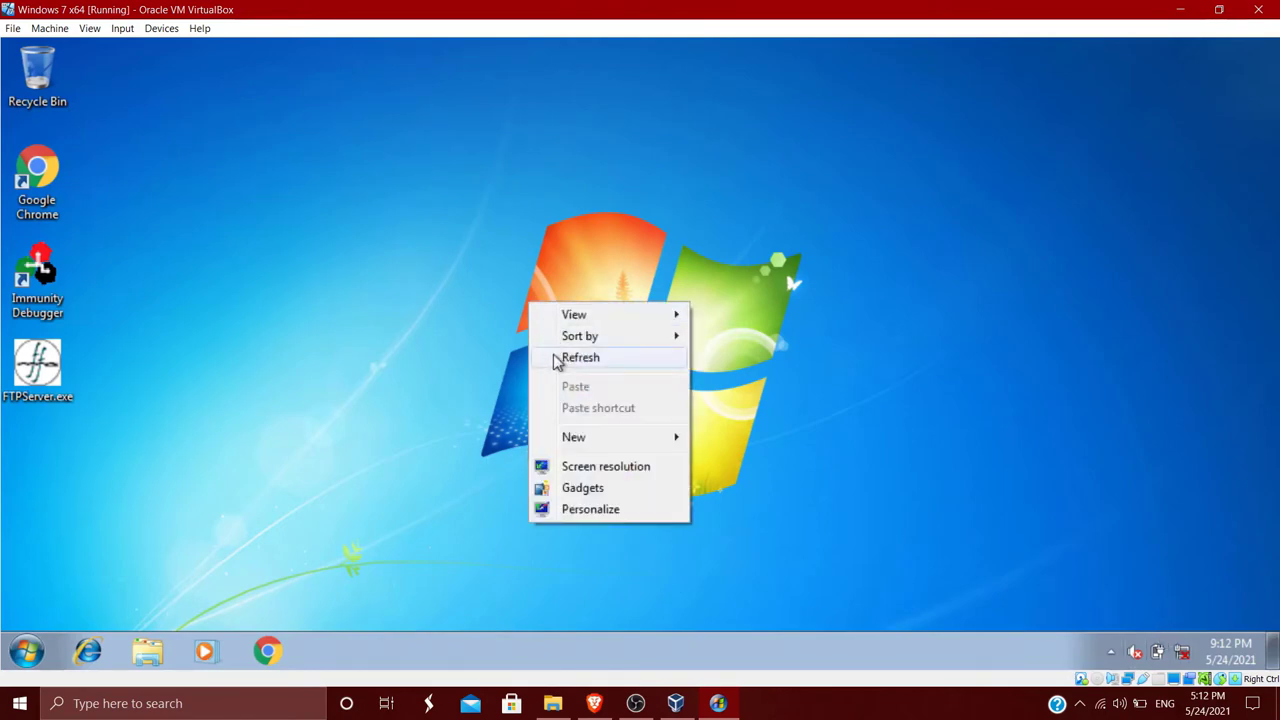
pyautogui.click(553, 356)
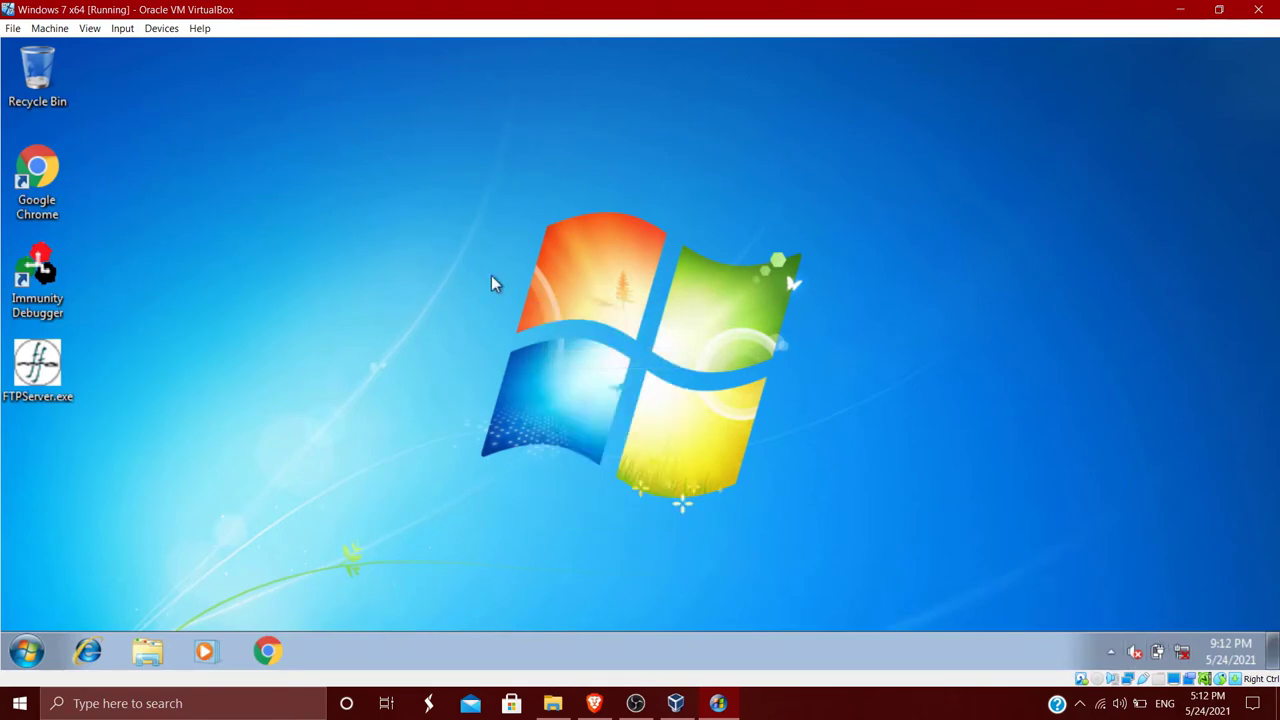